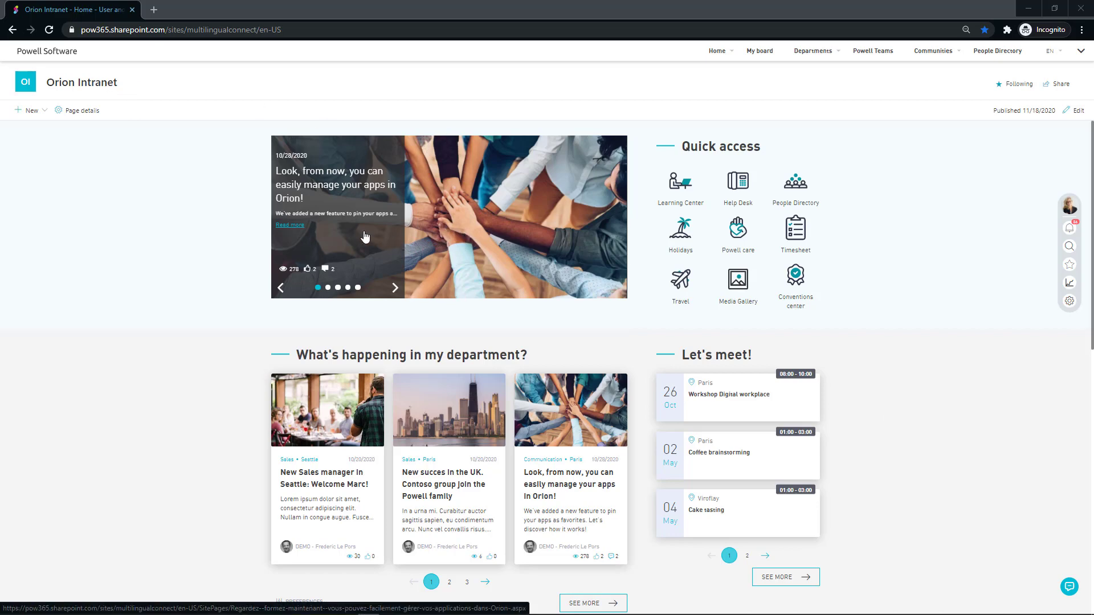
Step: Minimize the intranet browser, maximize Powell Manager, and go to Design > SharePoint templates > Sites
scroll(709, 308, down, 3)
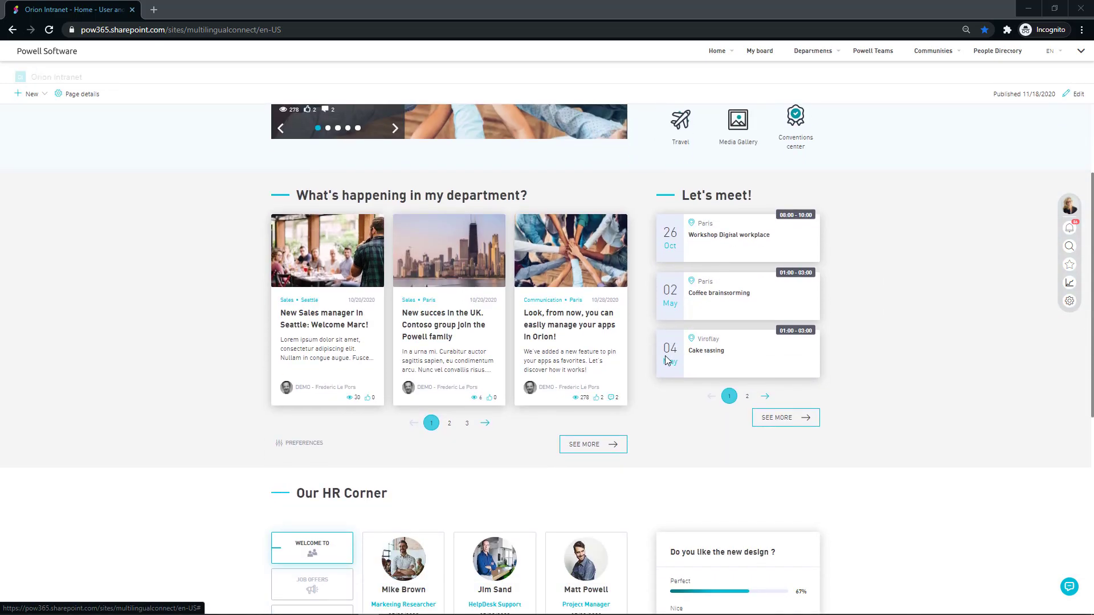
scroll(665, 356, down, 2)
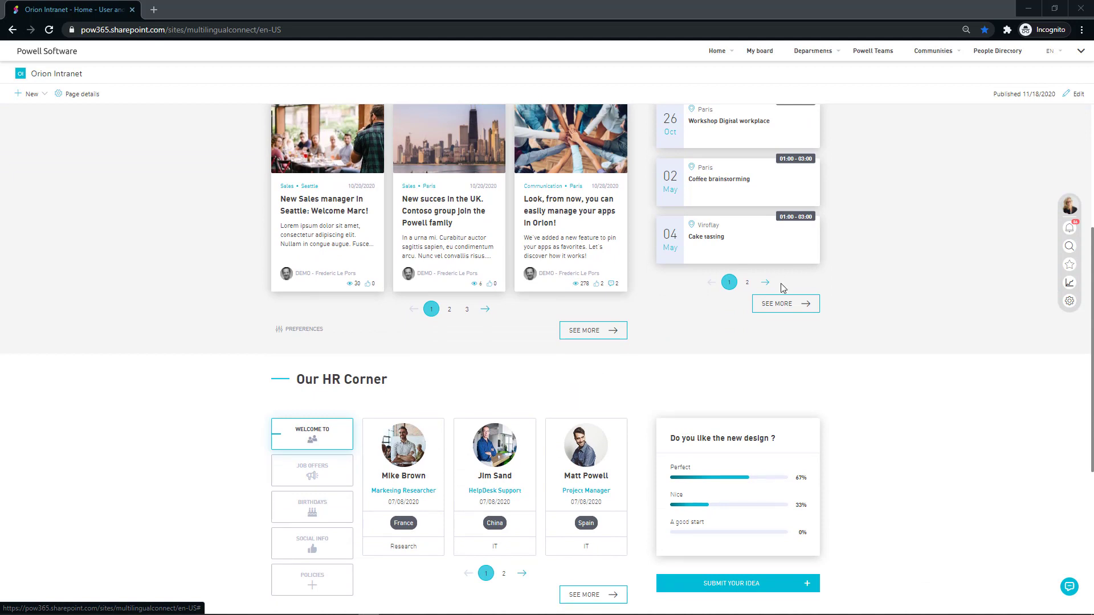
click(1027, 11)
click(1027, 12)
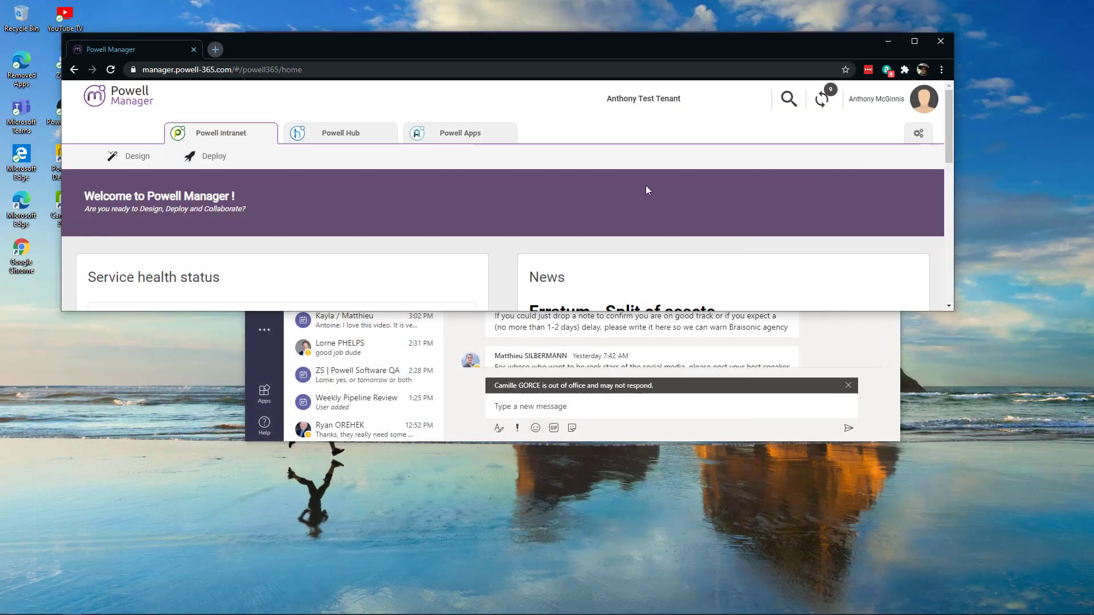
drag(337, 55, 343, 43)
double_click(343, 43)
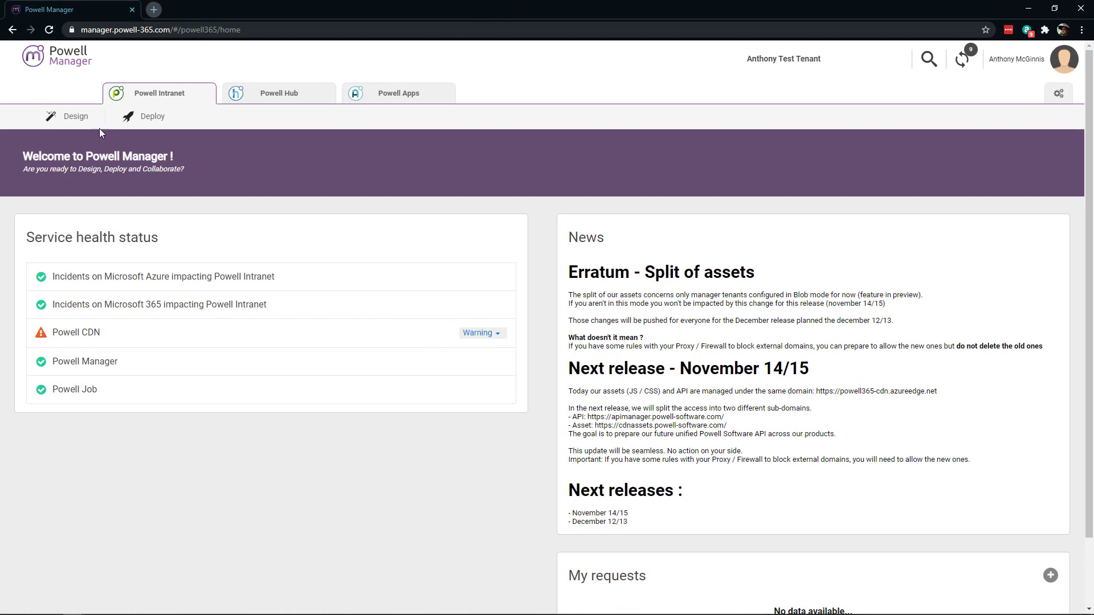
click(75, 117)
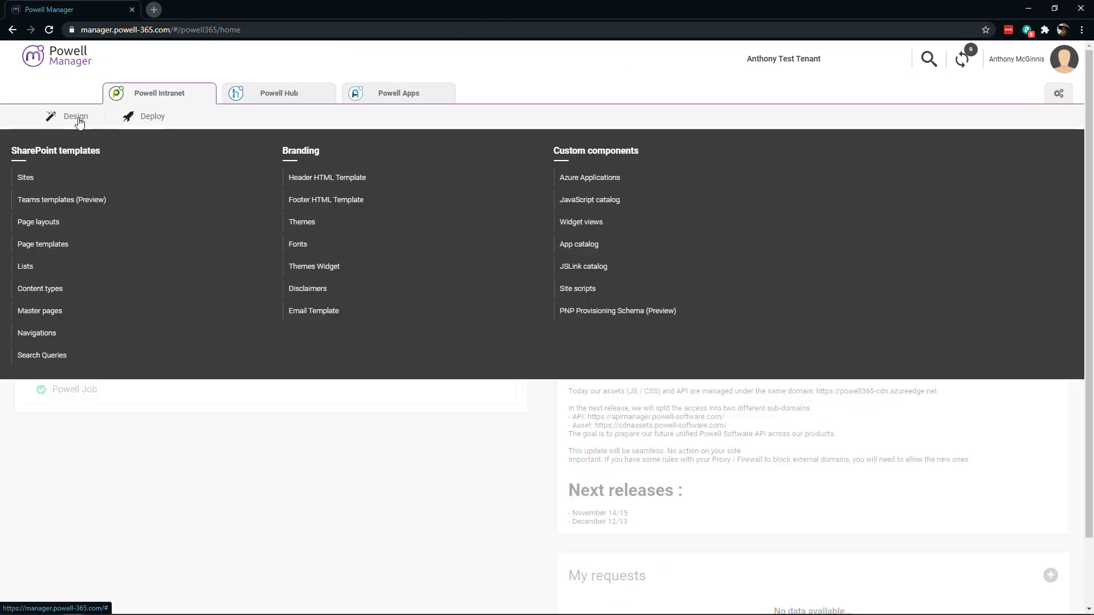
click(34, 181)
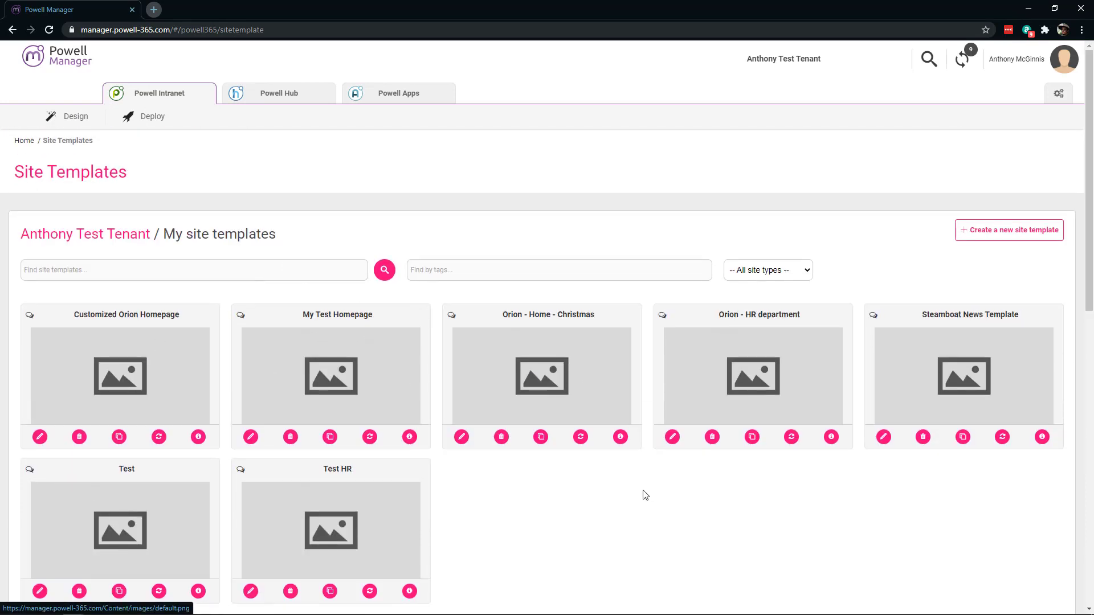
Step: Search the Powell site templates for 'Orion' and preview the Orion - Home template
scroll(418, 457, down, 7)
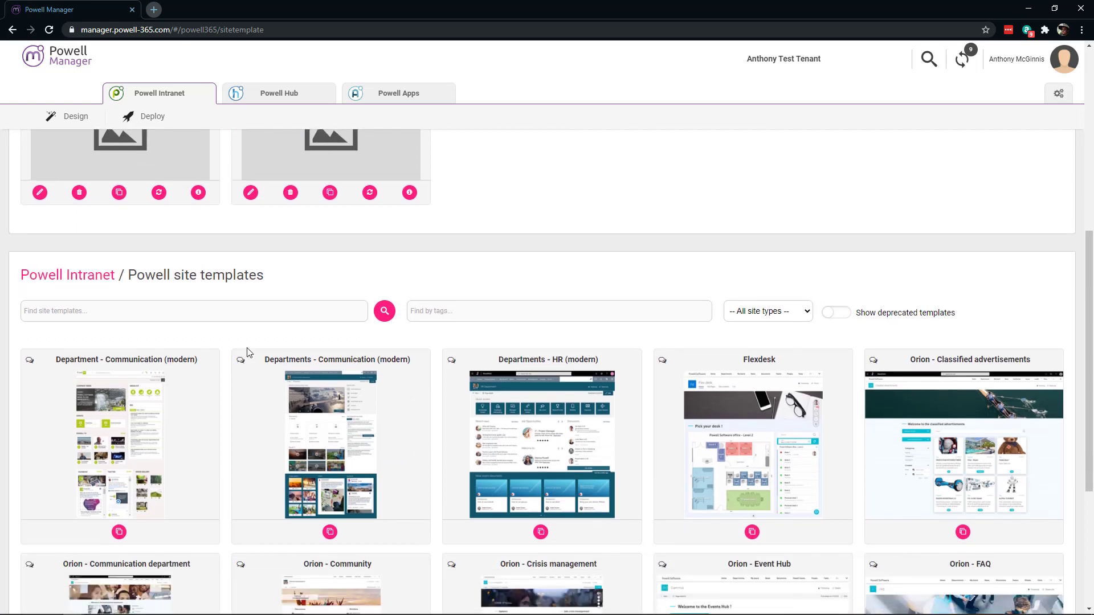
click(248, 310)
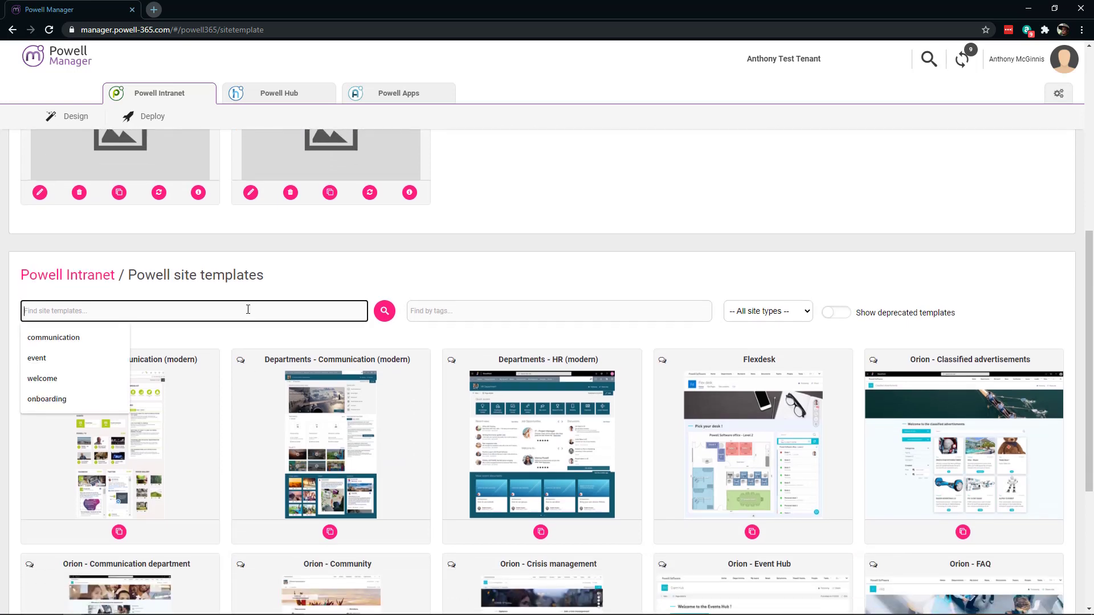
text(Orion)
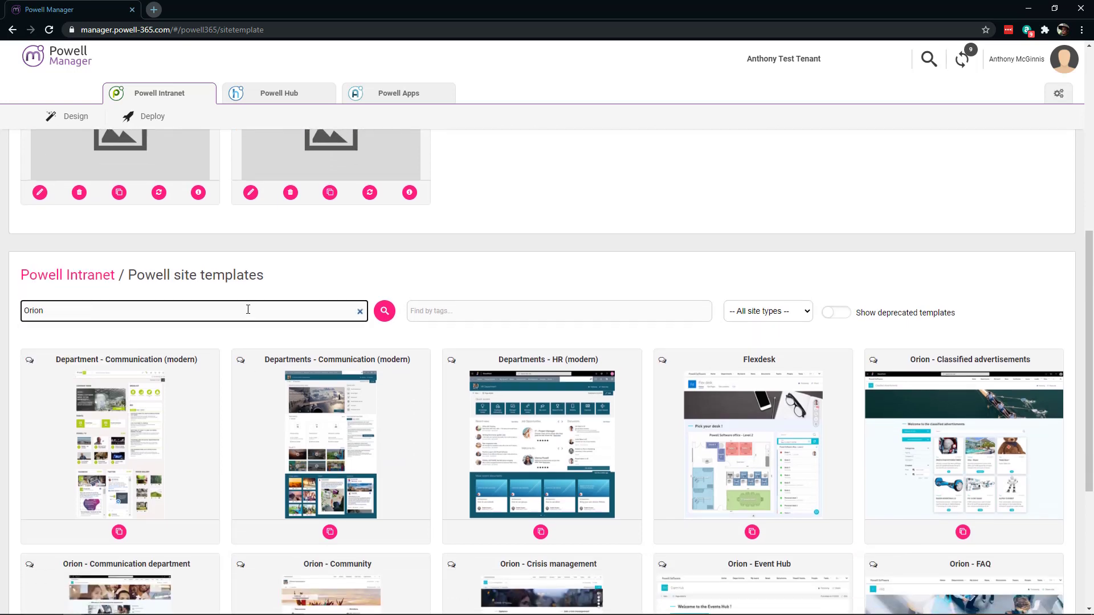
key(Return)
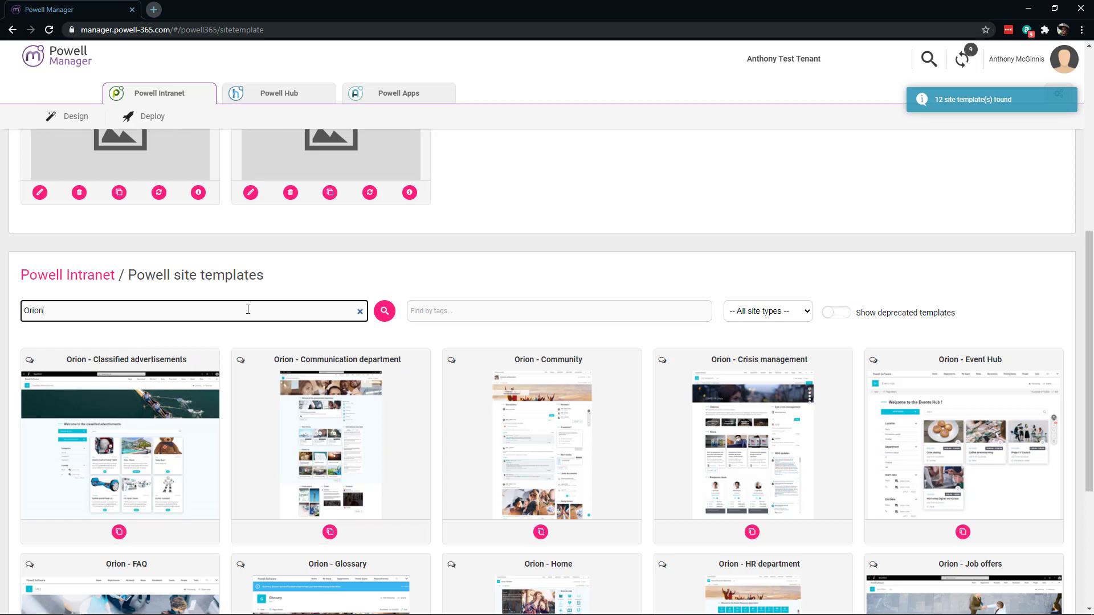
scroll(410, 318, down, 4)
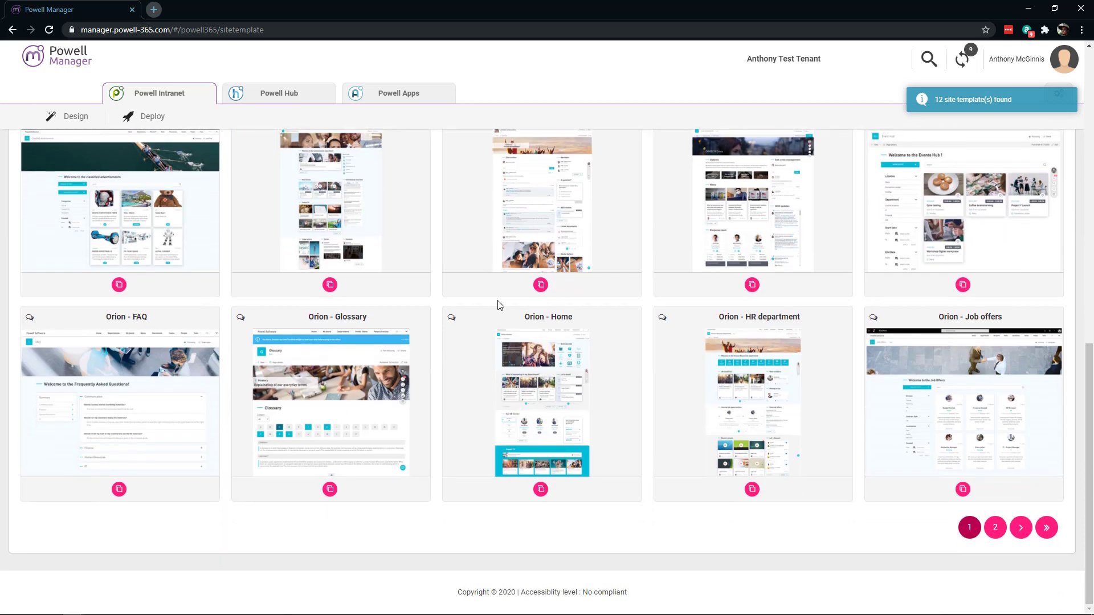
click(535, 382)
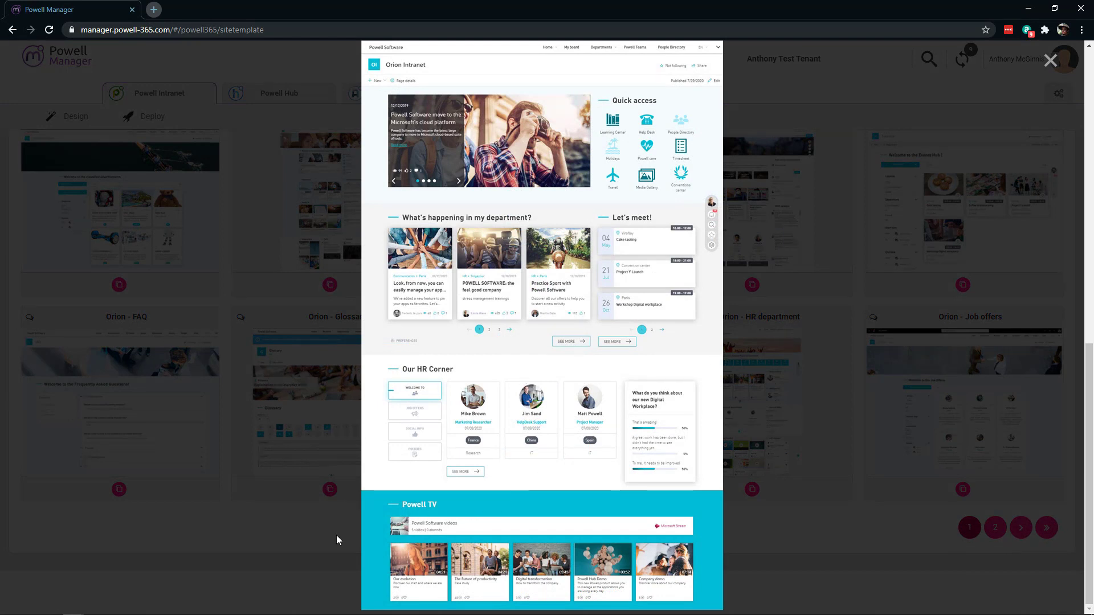
click(771, 223)
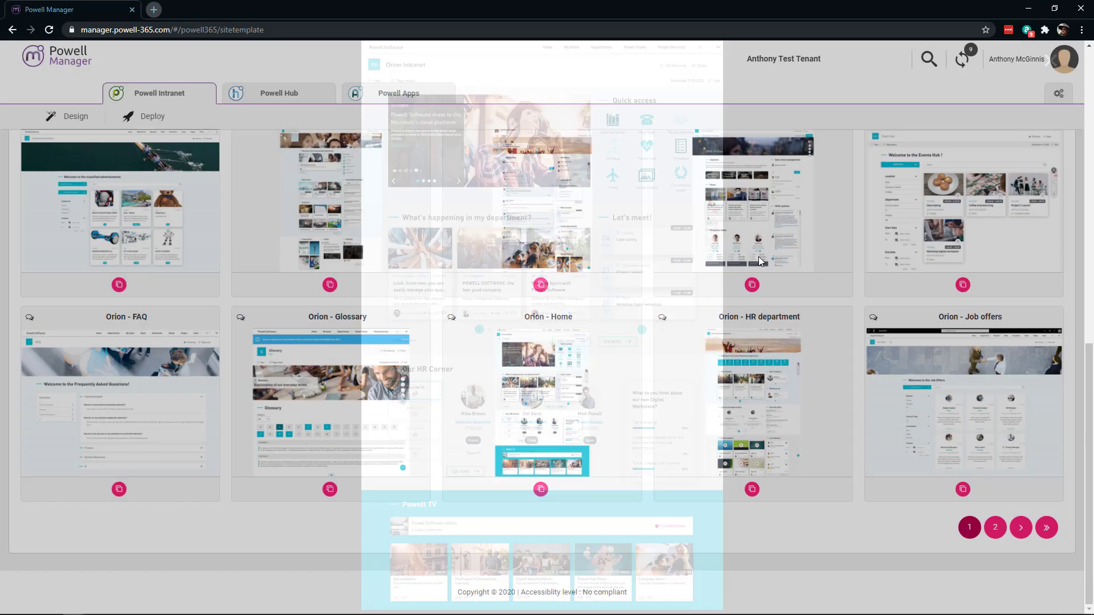
Step: Clone Orion - Home with the title 'New Orion Homepage' and confirm
click(540, 490)
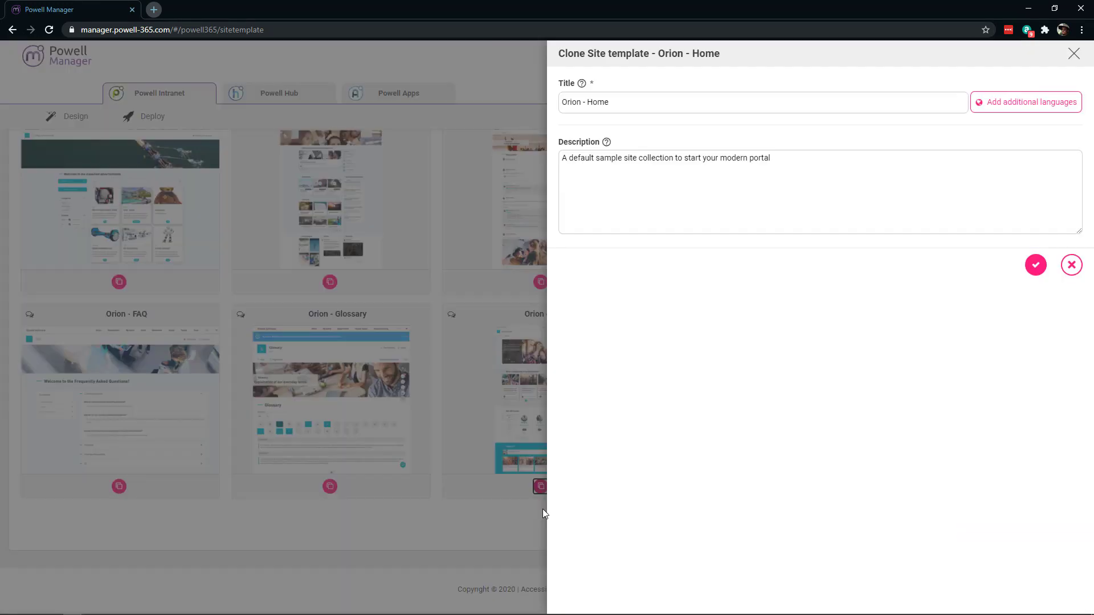
drag(622, 105, 529, 111)
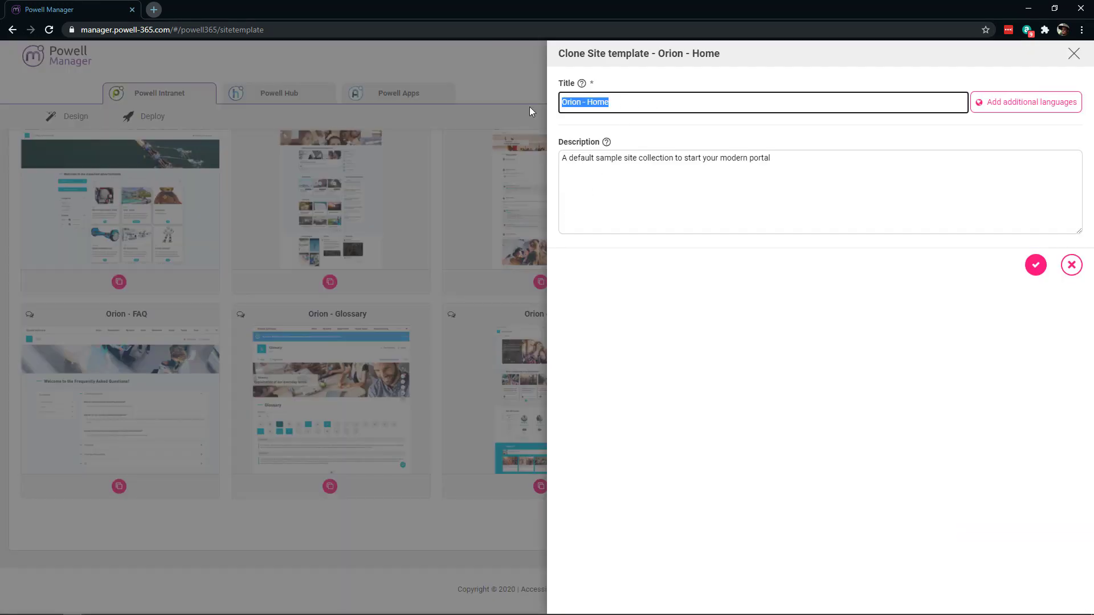
text(New Orion Homepage)
click(1036, 265)
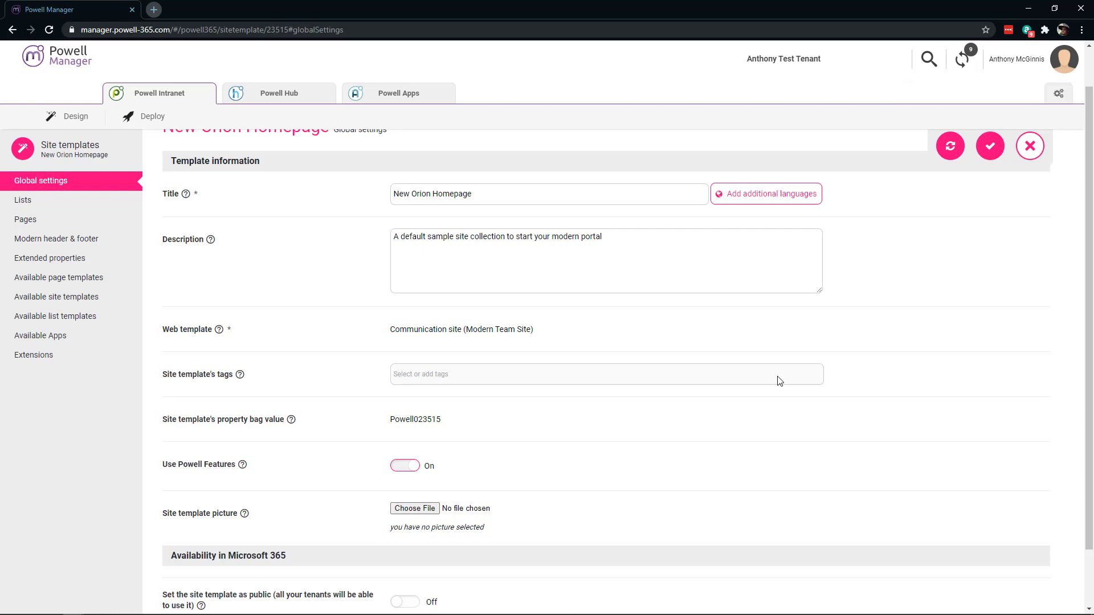
Step: Edit the Home - User and Communication focus page and start creating a new page layout
scroll(410, 351, up, 1)
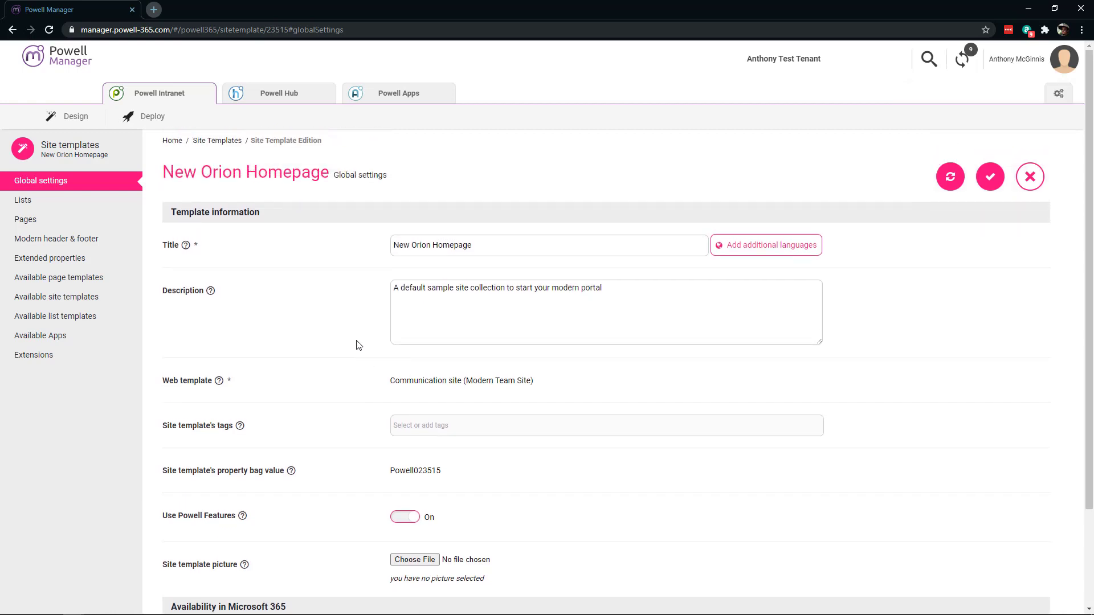
click(37, 224)
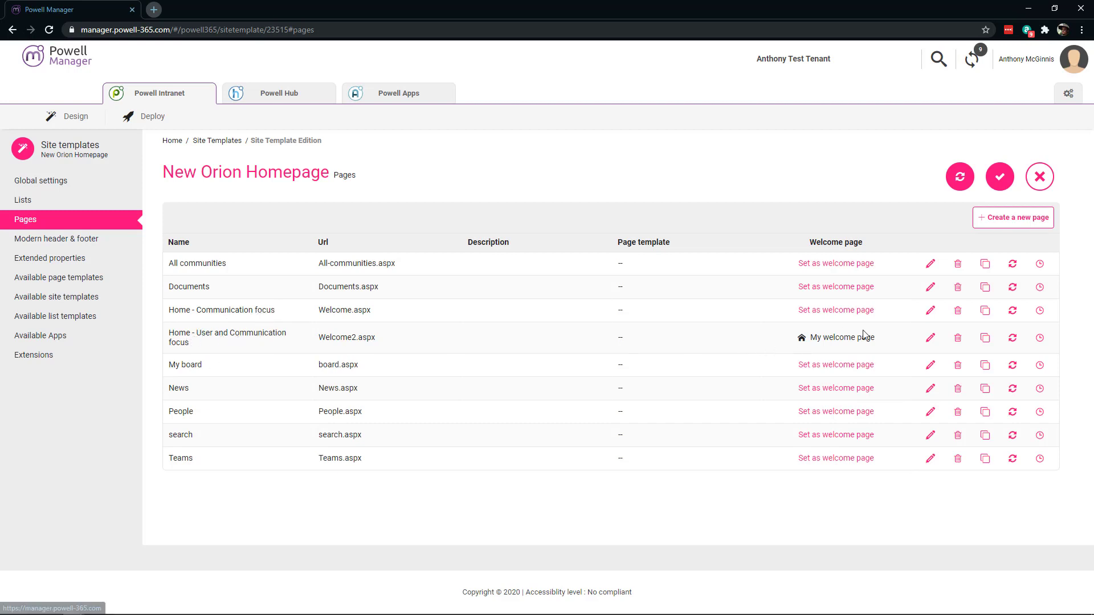
click(930, 337)
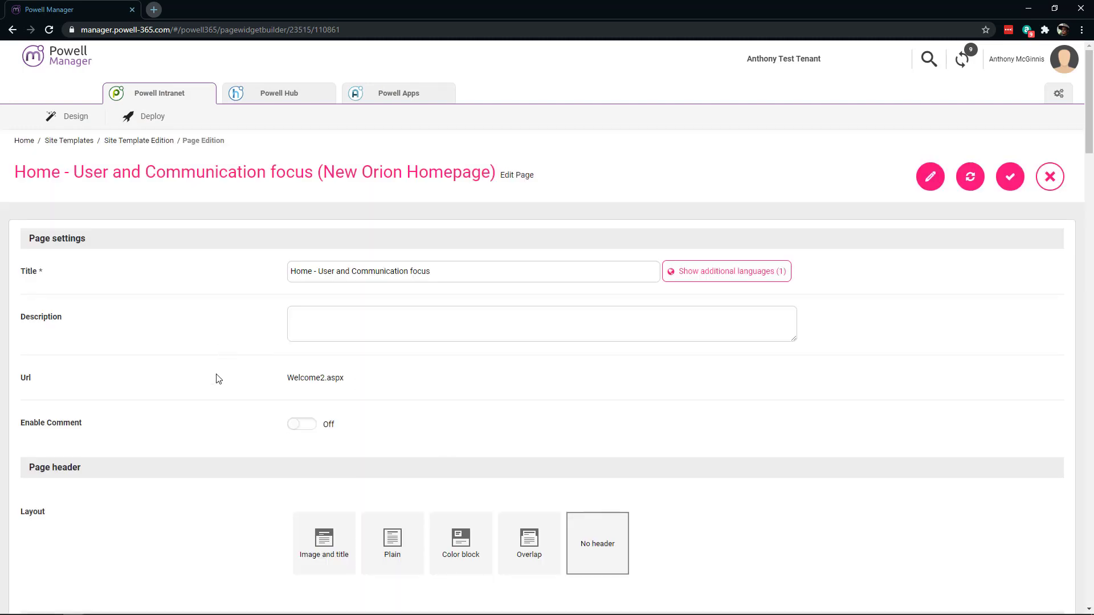
scroll(227, 381, down, 3)
scroll(233, 377, down, 4)
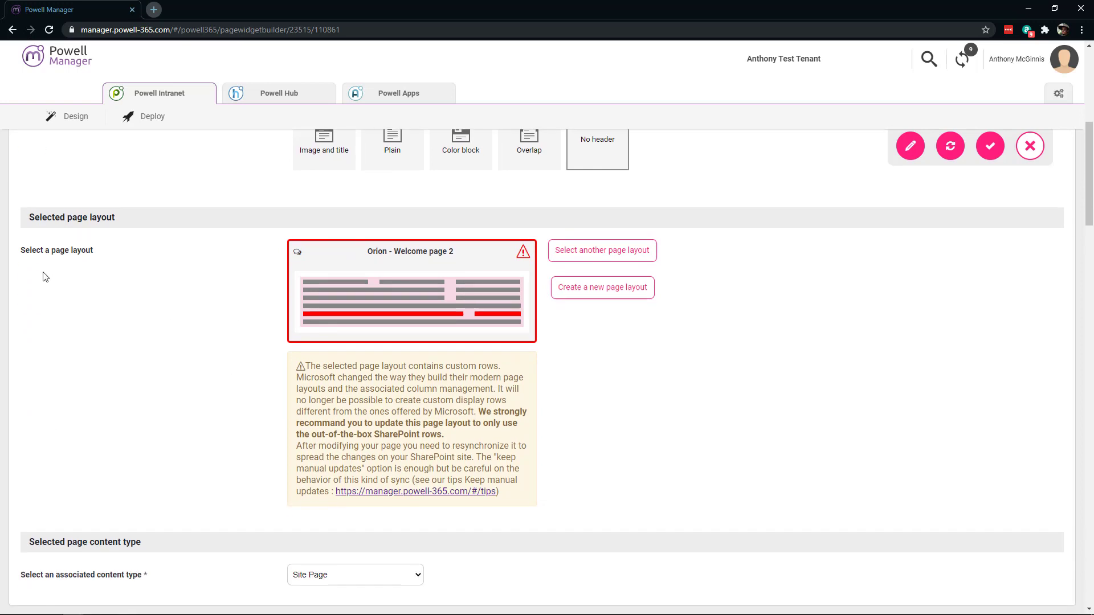
click(600, 289)
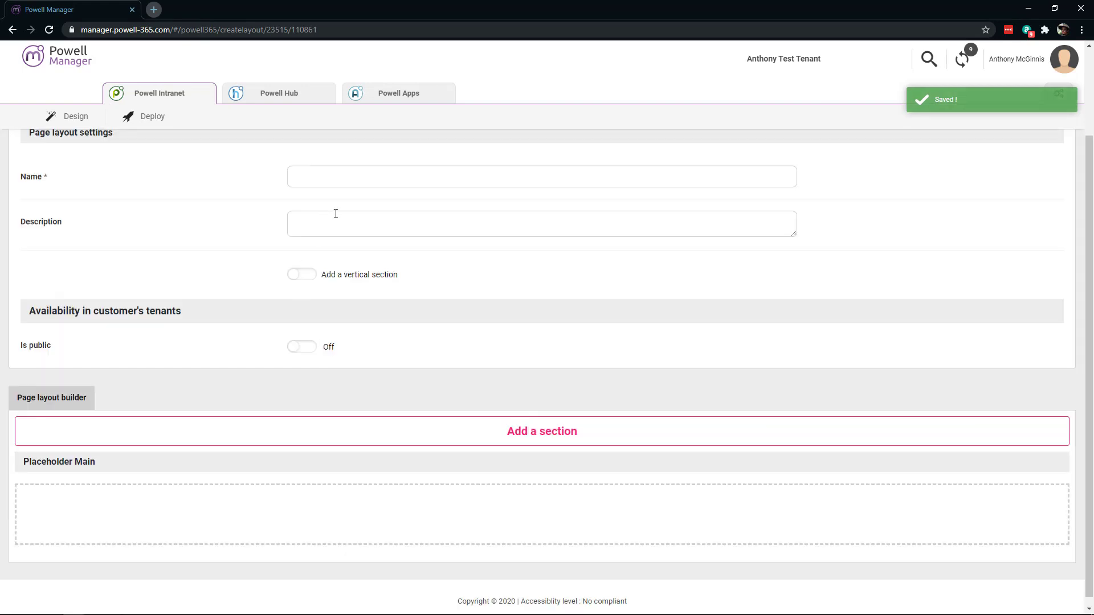
Step: Name the new page layout 'Orion Test Layout'
click(344, 174)
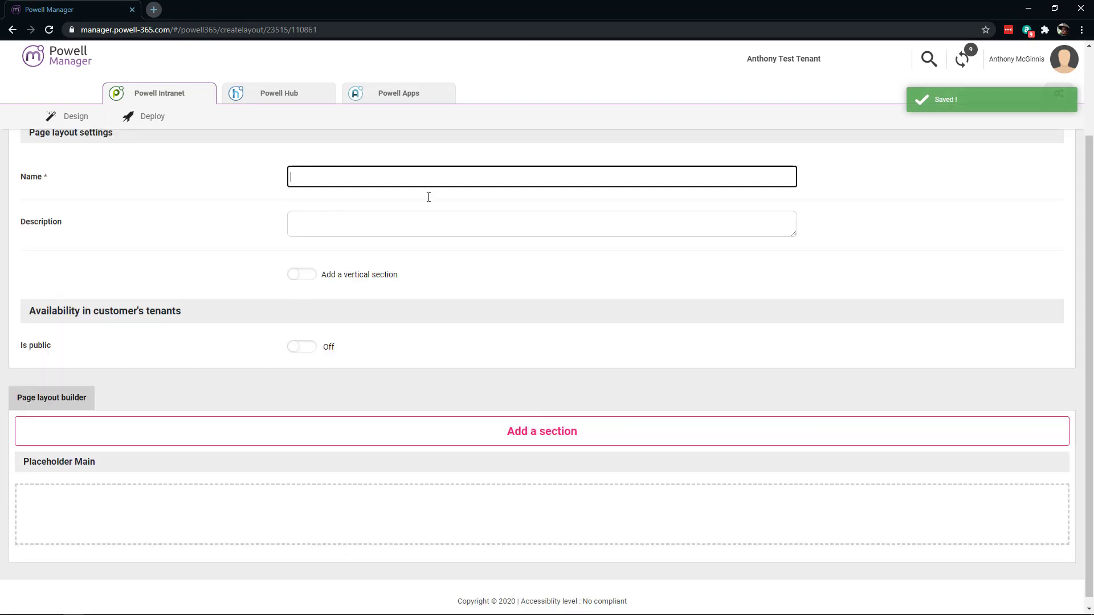
text(Orion Test LA)
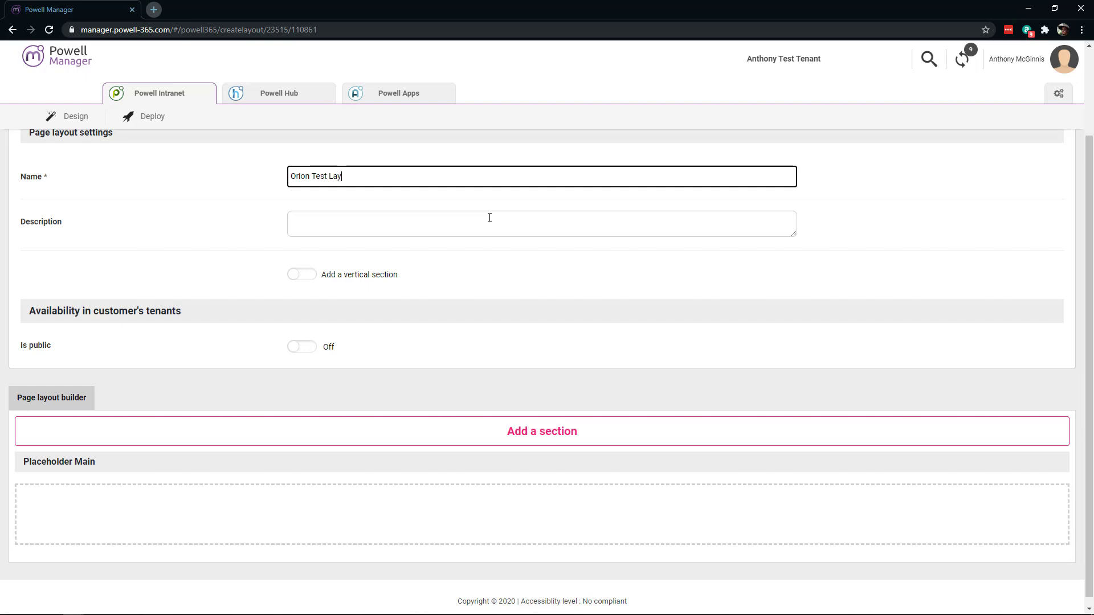
click(173, 212)
Step: Add four section rows to the layout: 50/50, 30/70, full-width and 70/30
click(519, 449)
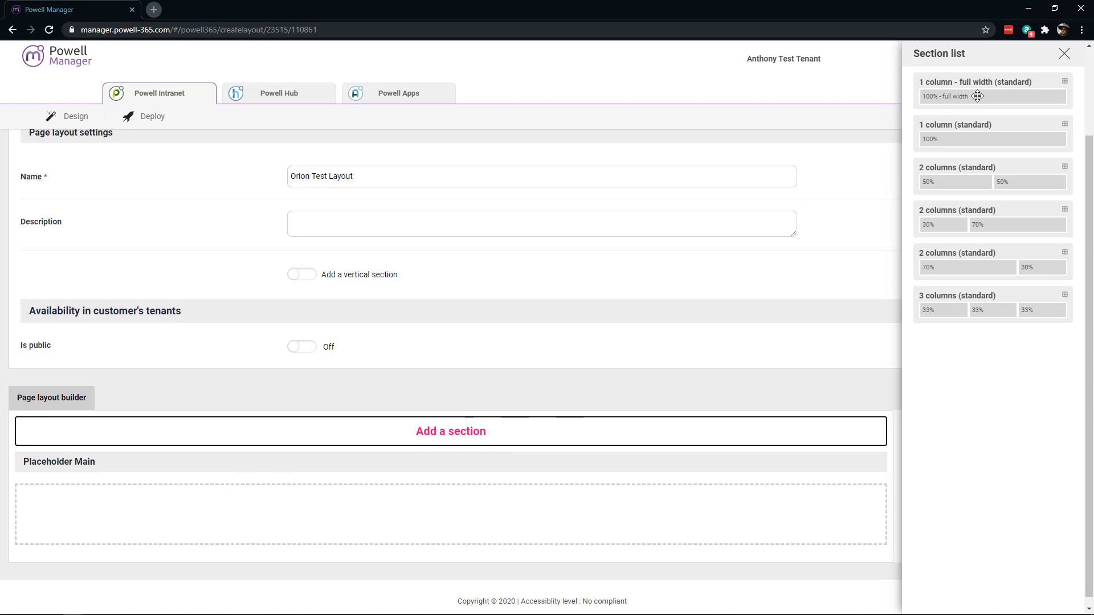
drag(978, 96, 424, 515)
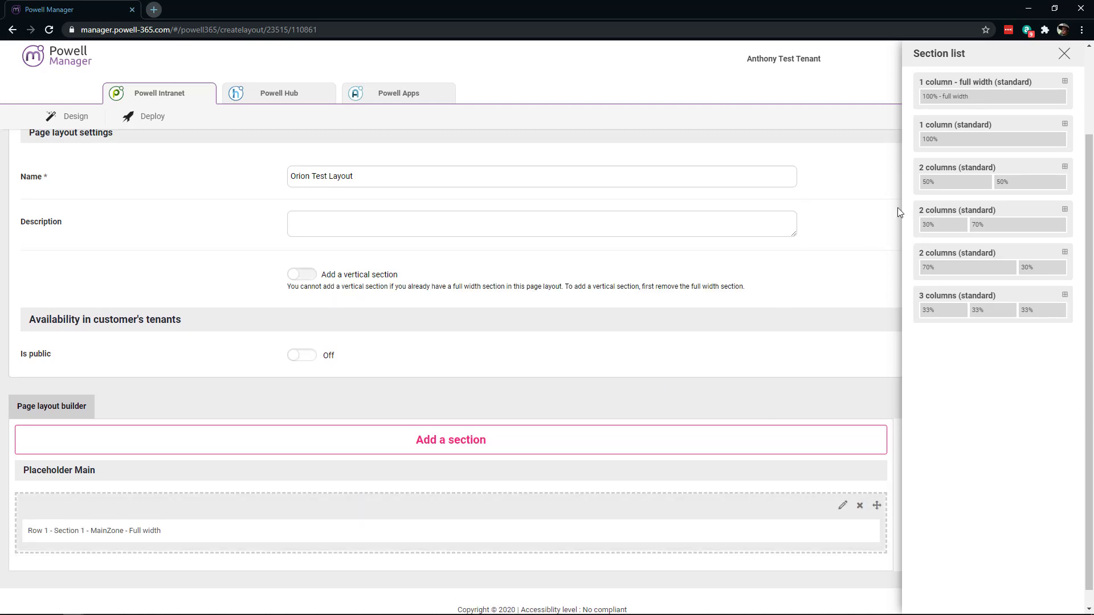
drag(979, 171, 429, 521)
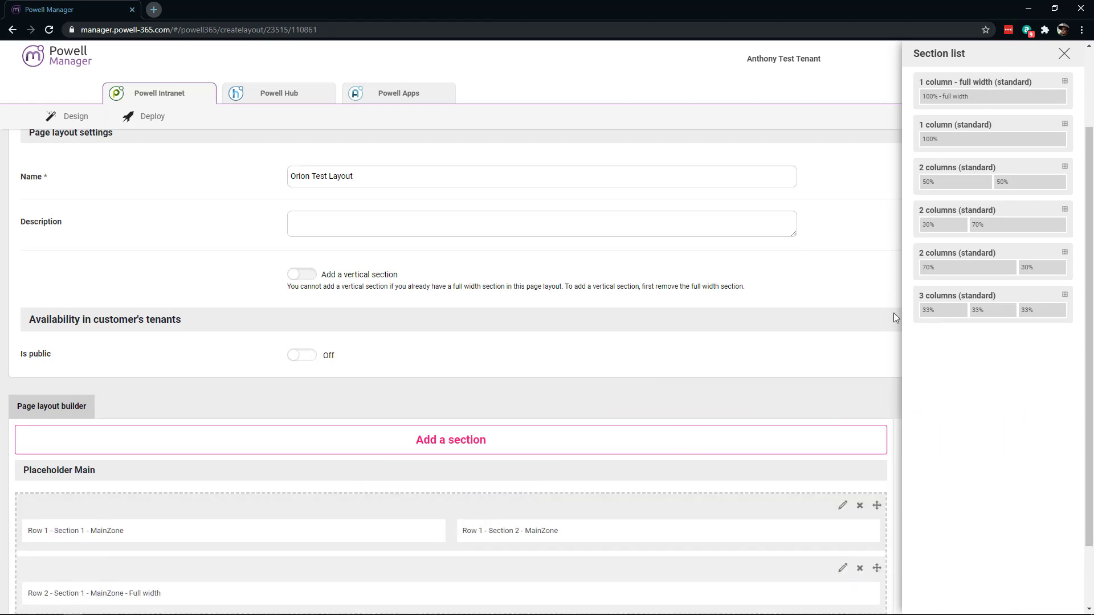
drag(976, 225, 459, 573)
scroll(453, 570, down, 3)
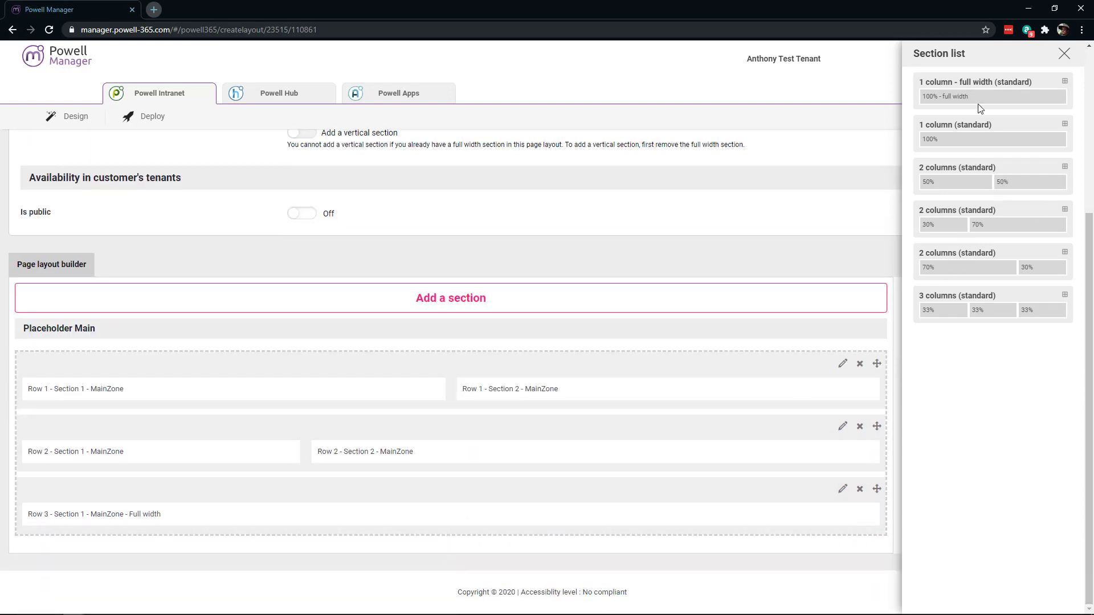
drag(963, 262, 450, 598)
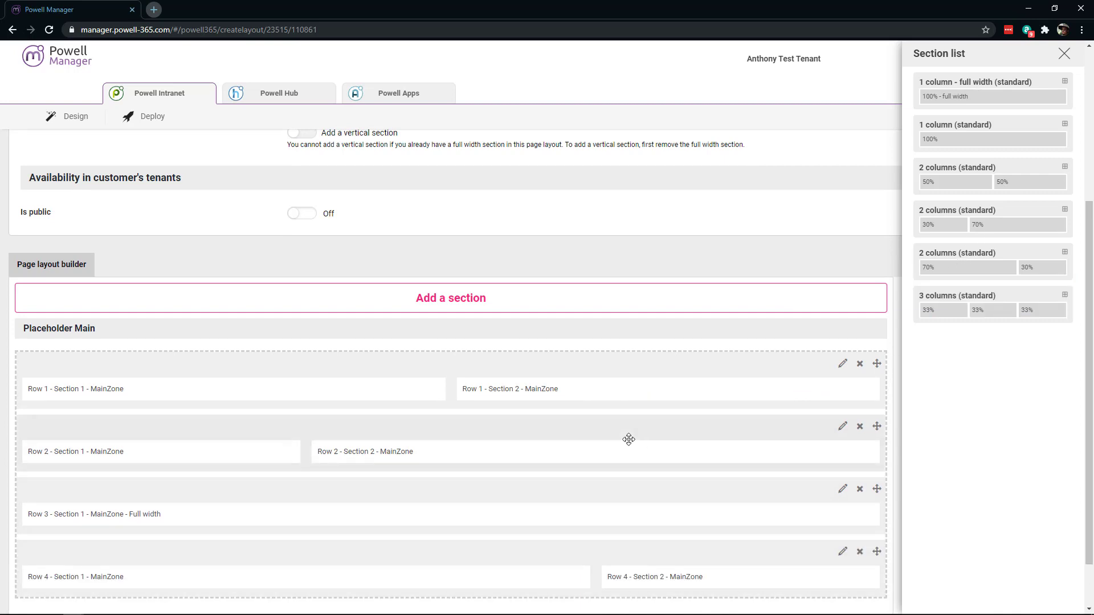
scroll(632, 441, up, 5)
scroll(933, 482, down, 5)
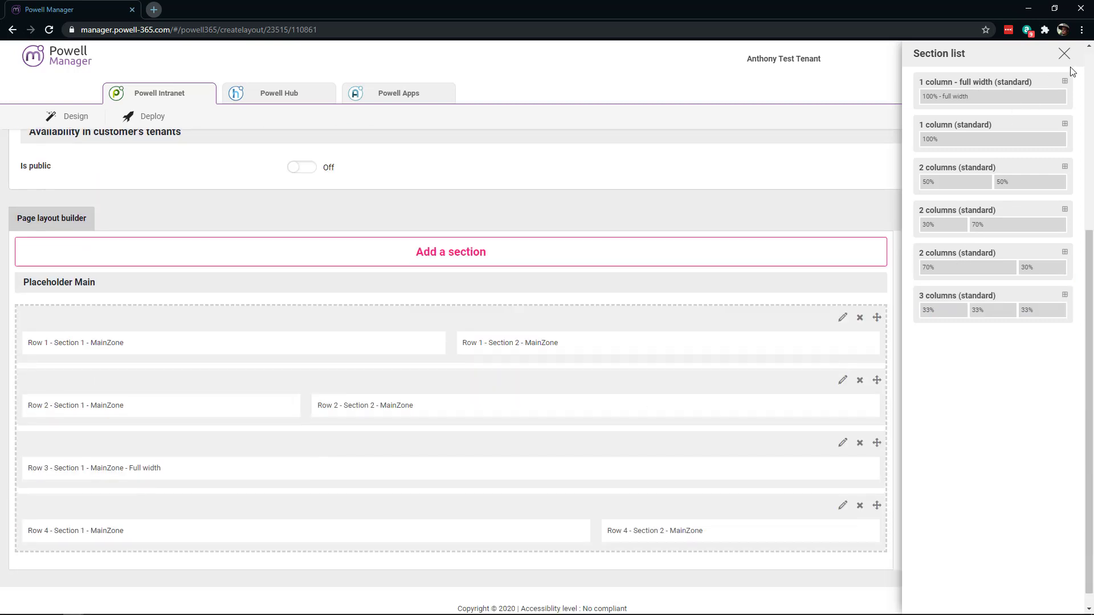
click(1064, 55)
scroll(871, 395, up, 5)
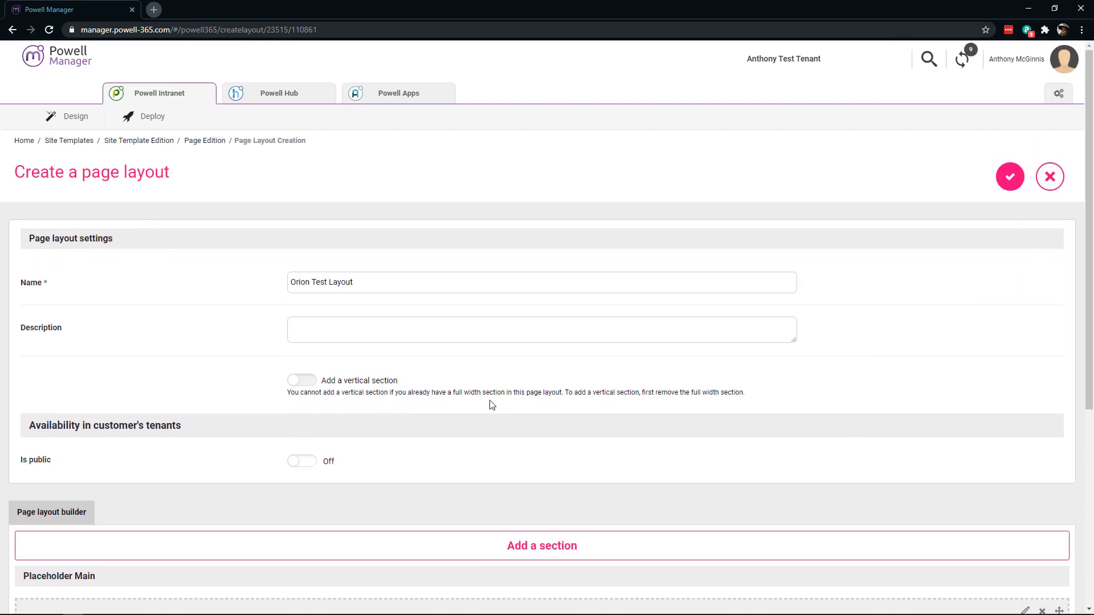
Step: Save the Orion Test Layout page layout
click(1002, 177)
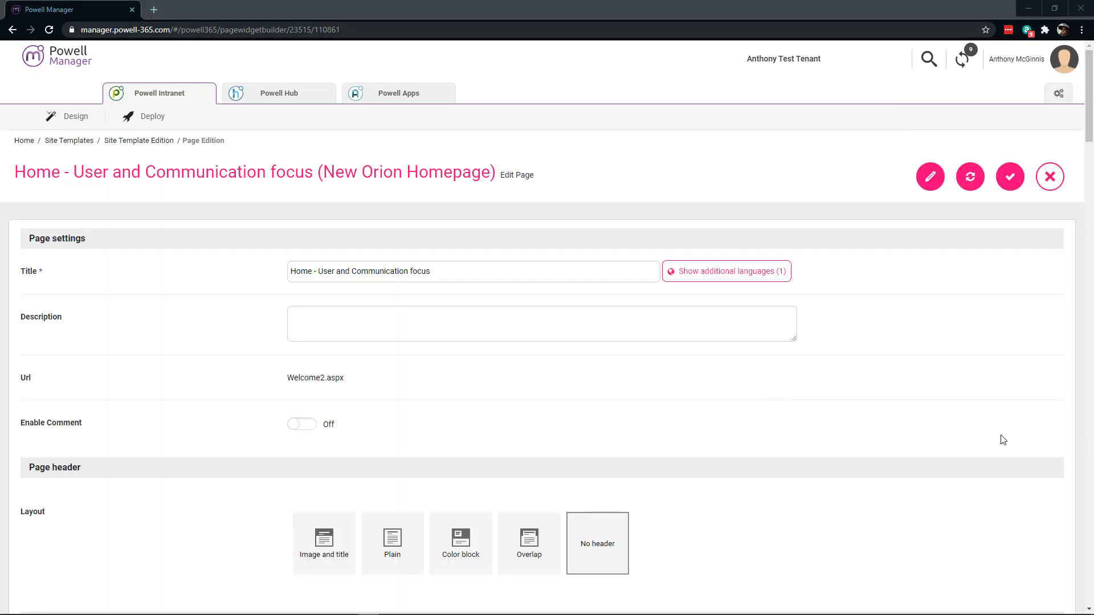
scroll(881, 436, down, 10)
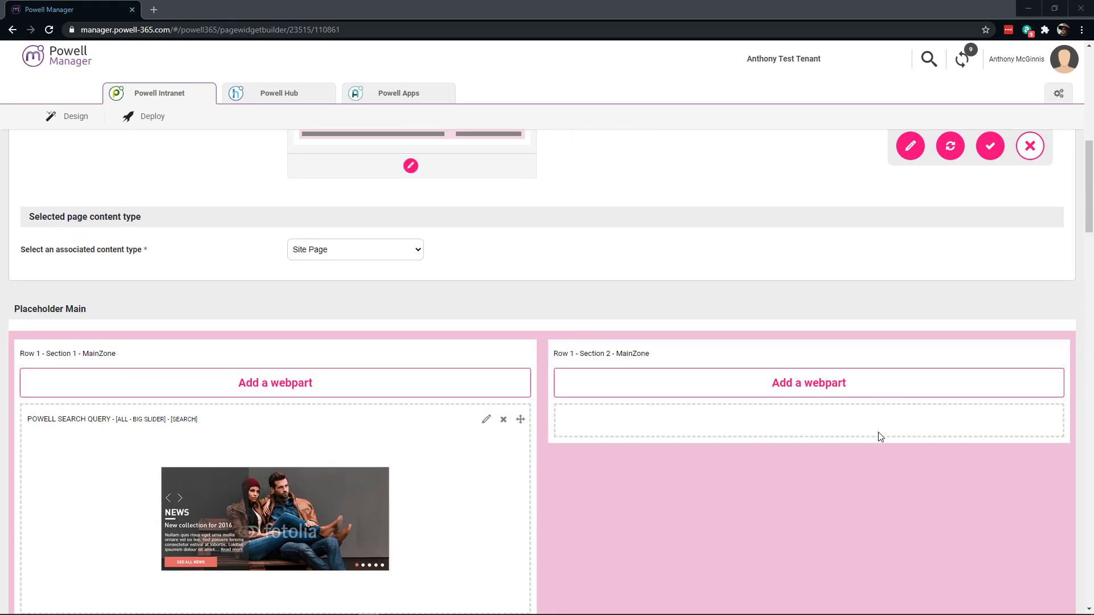
scroll(880, 437, down, 3)
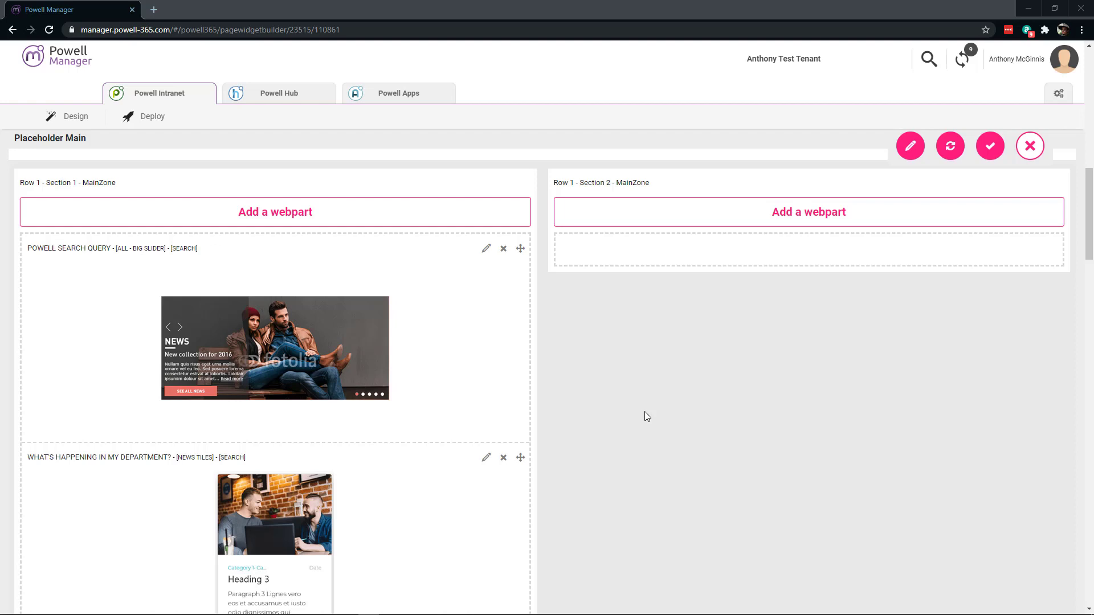
Step: Delete the Powell Search Query and department news tiles webparts from Row 1 Section 1
click(371, 388)
click(503, 249)
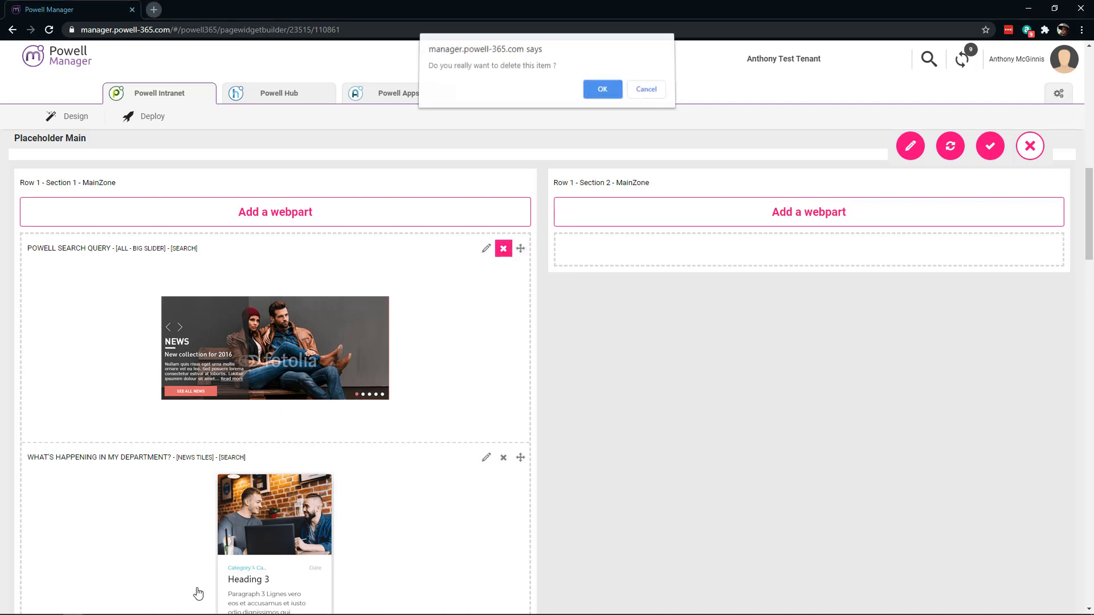
click(601, 100)
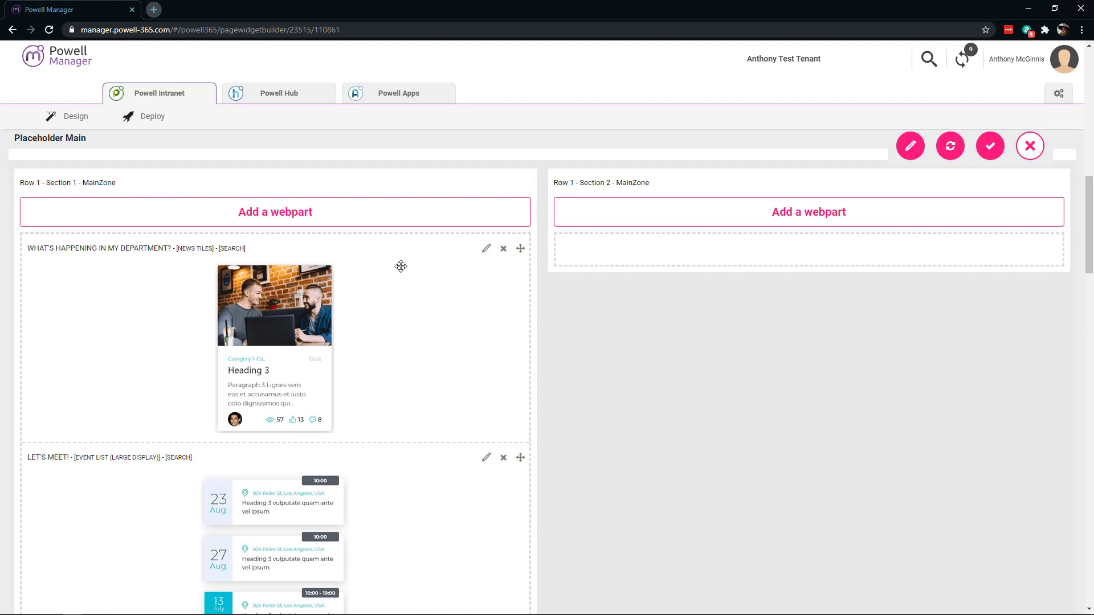
click(503, 248)
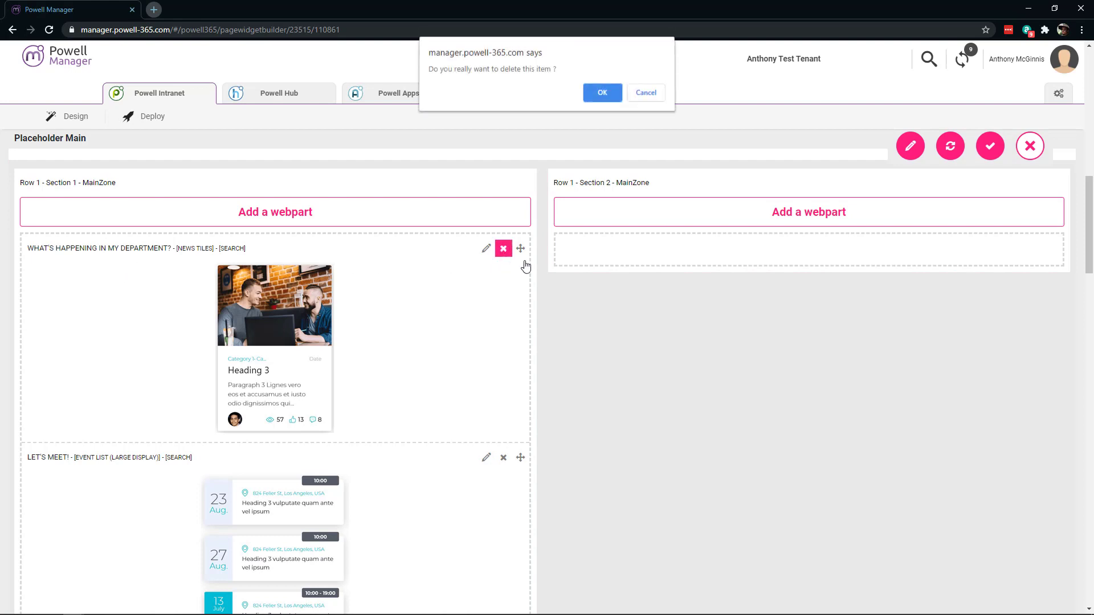
click(600, 104)
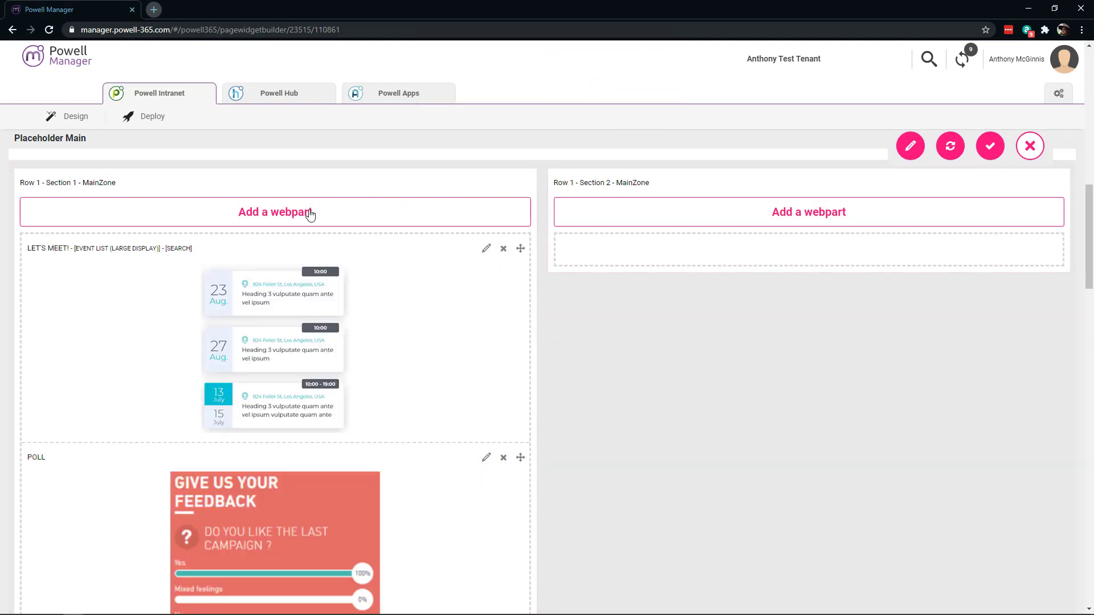
click(310, 214)
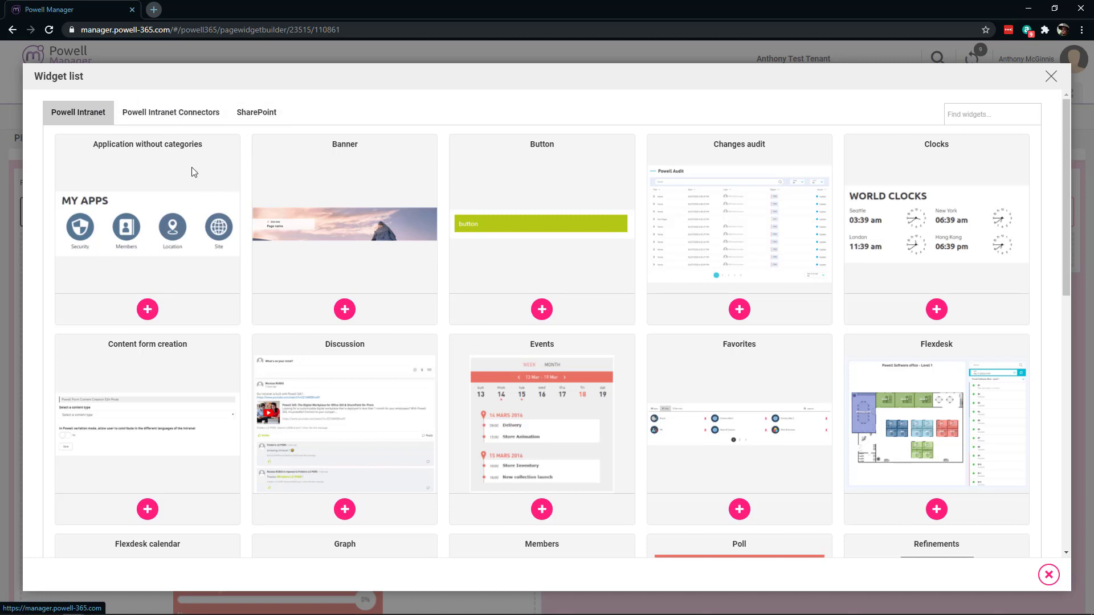
Step: Add the Weather connector widget using the visitor's geolocation and °F temperatures
click(166, 116)
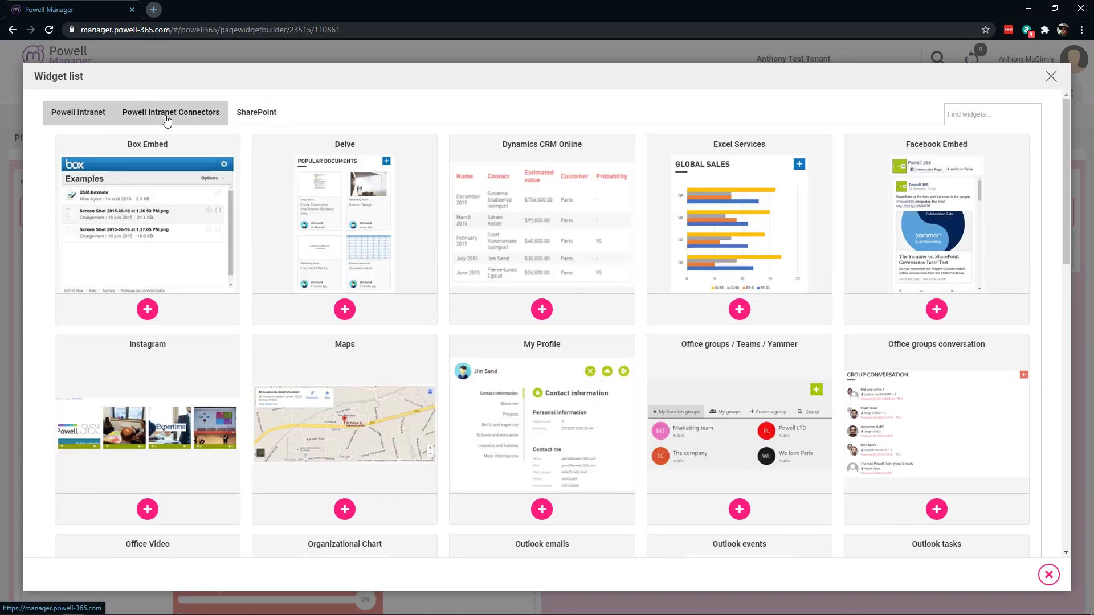
click(1010, 113)
text(weatjer)
key(BackSpace)
key(BackSpace)
text(j)
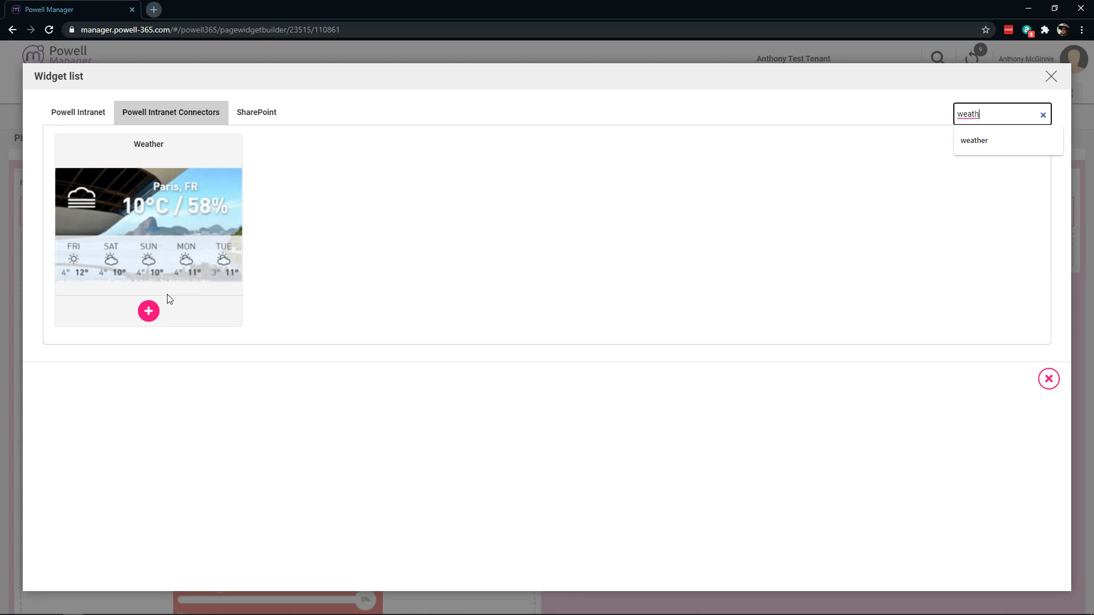
click(149, 311)
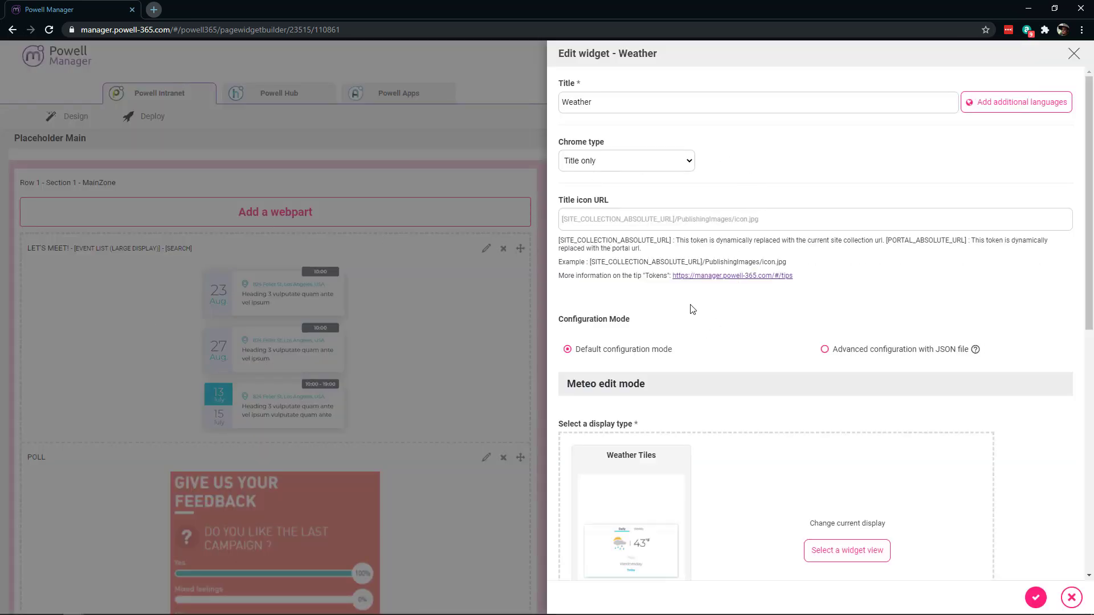
scroll(694, 333, down, 3)
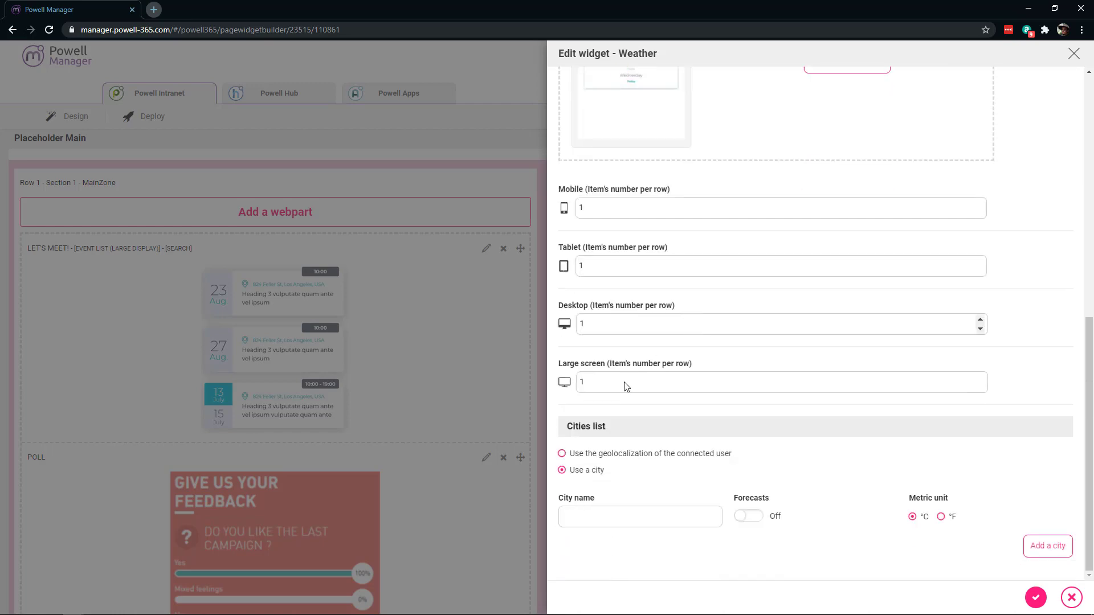
click(608, 454)
click(767, 518)
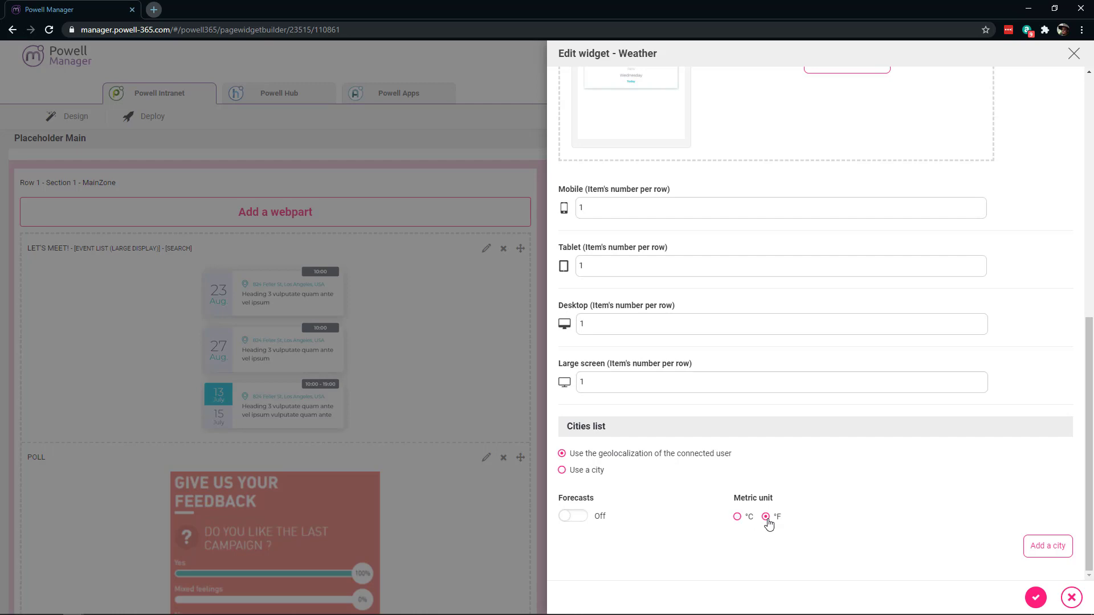
click(1035, 597)
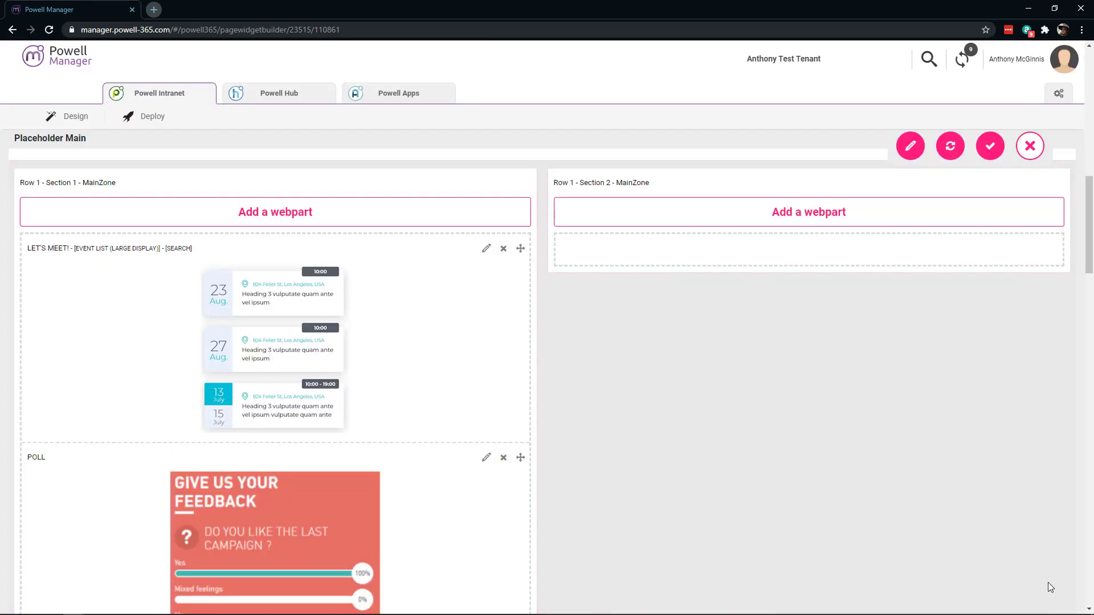
scroll(416, 474, down, 5)
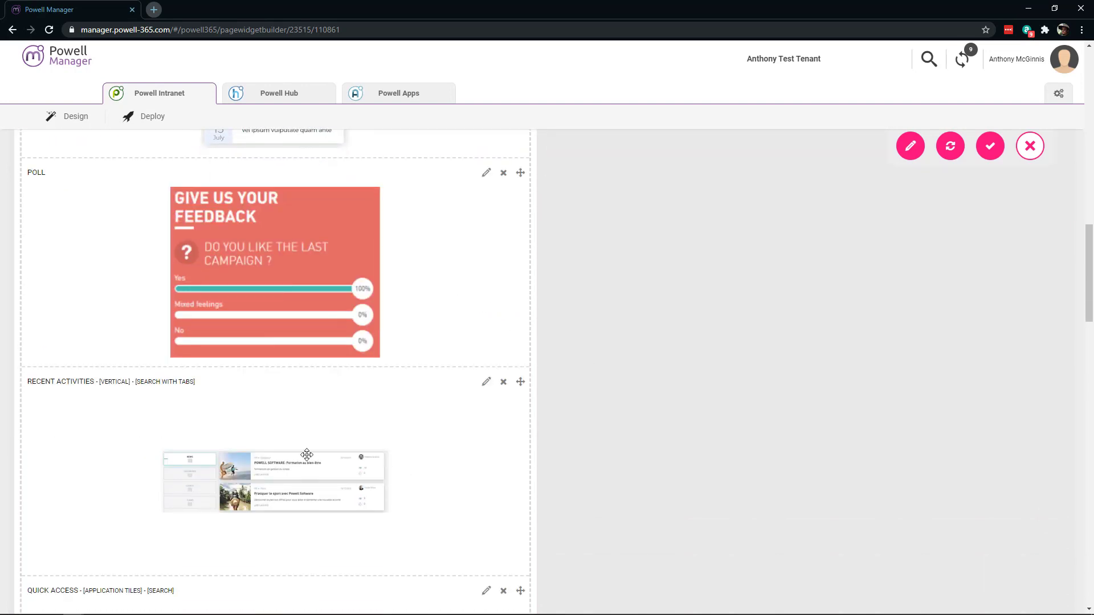
Step: Move the Weather widget to the top of Row 1 Section 1, above Let's Meet!
scroll(301, 461, down, 3)
scroll(301, 461, down, 12)
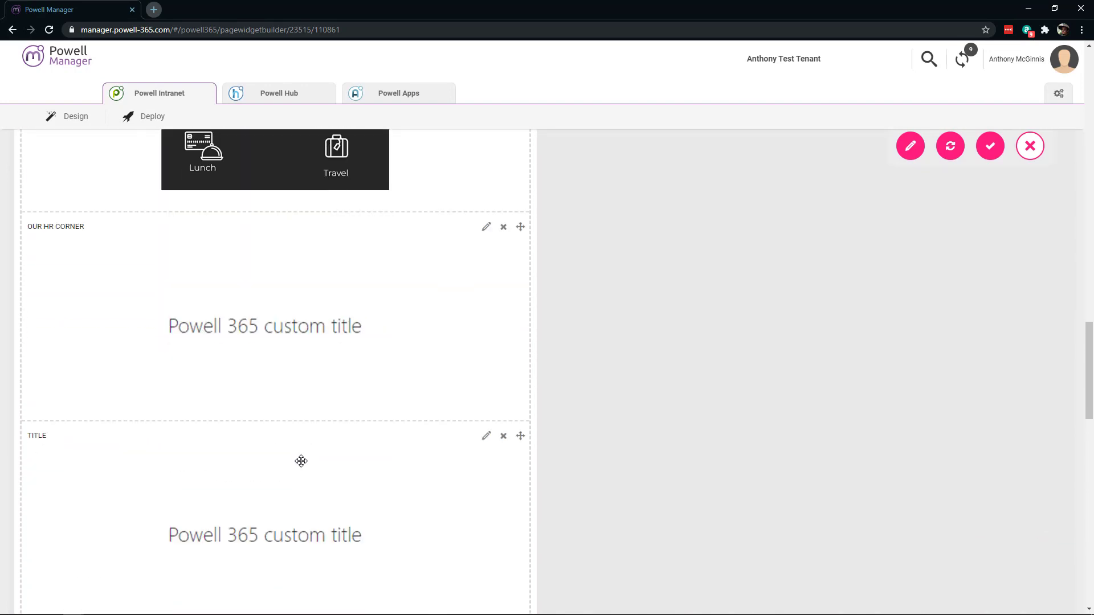
scroll(301, 461, down, 9)
scroll(301, 365, up, 3)
drag(301, 380, 347, 525)
Step: Bring up the widget list for Row 1 Section 2
scroll(348, 525, down, 3)
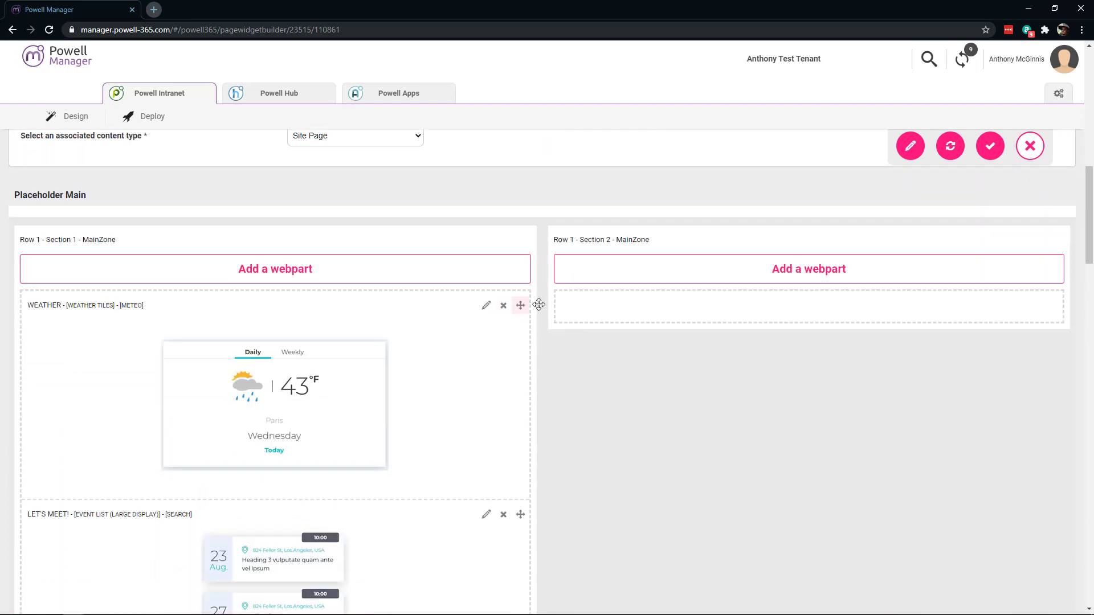
scroll(686, 340, down, 8)
scroll(686, 352, up, 10)
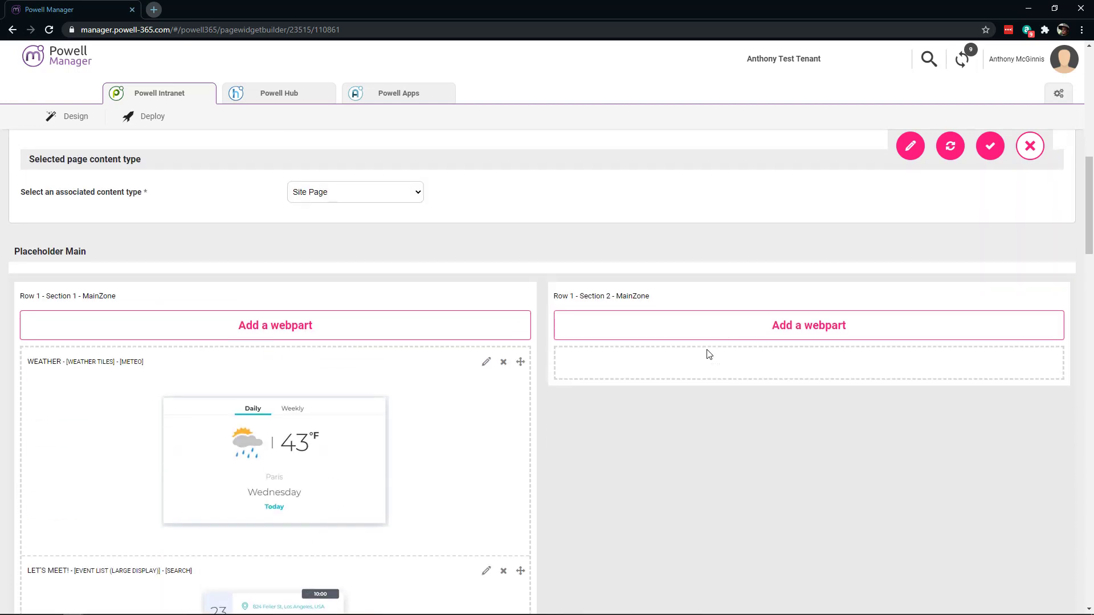
click(729, 330)
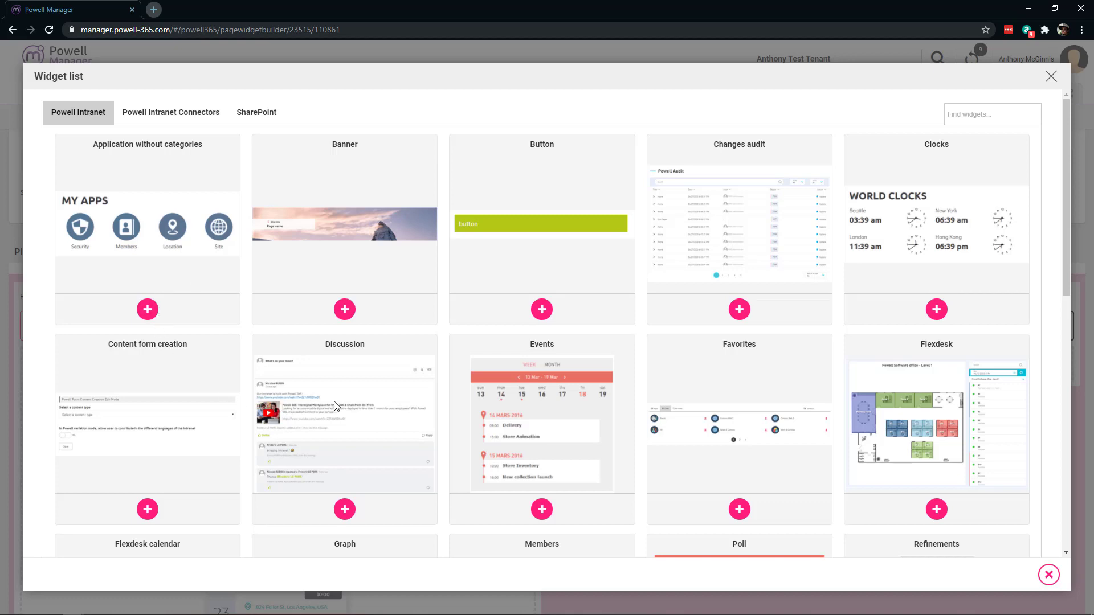
Step: Add a Clocks widget with default settings (12-hour clock list) to Row 1 Section 2
click(936, 309)
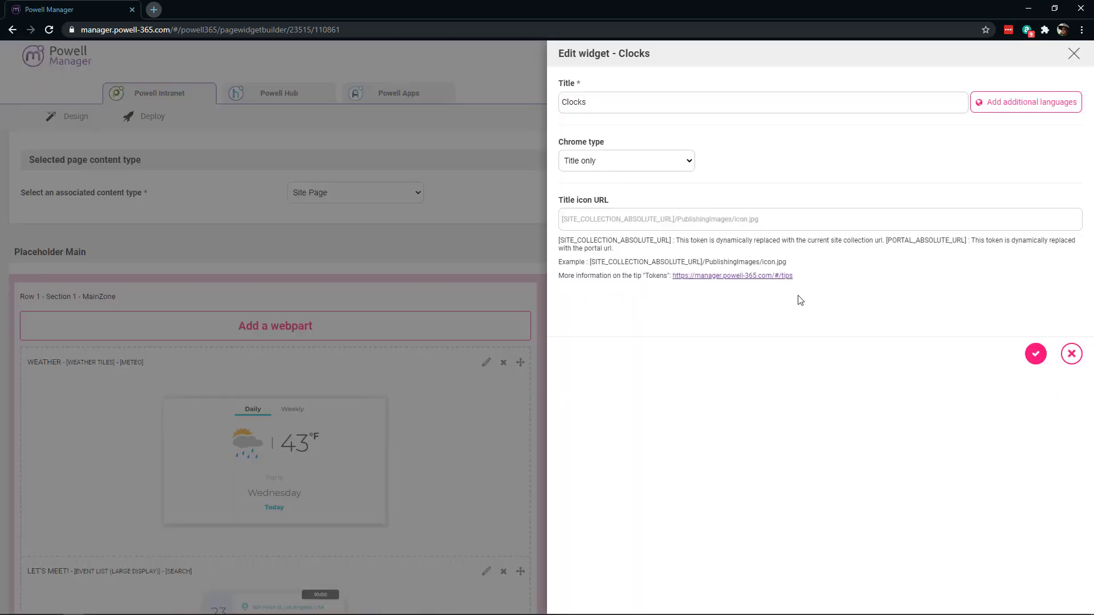
scroll(693, 479, down, 5)
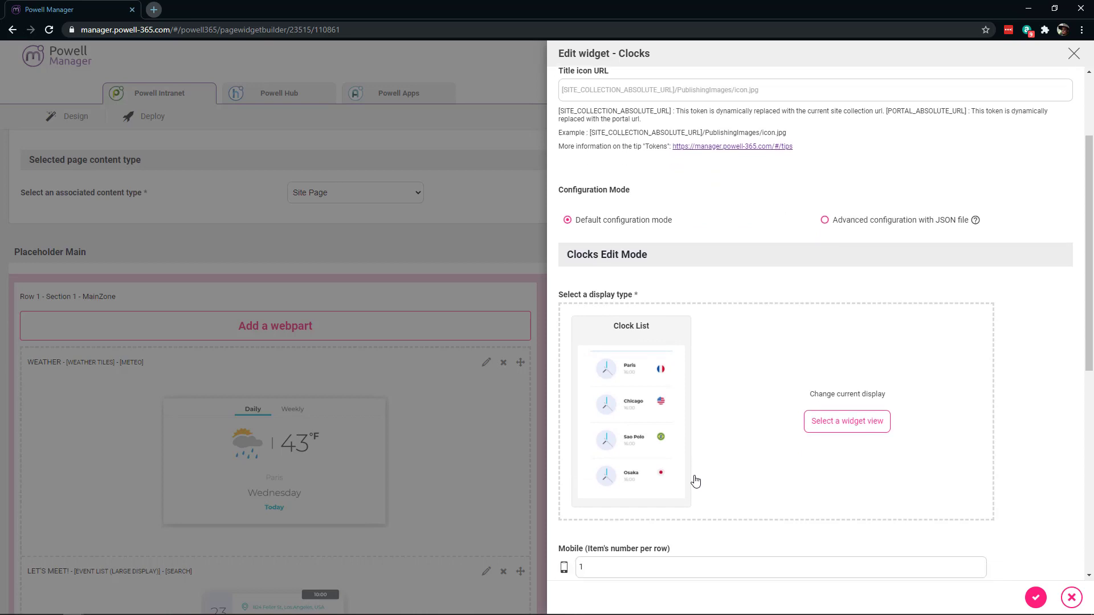
scroll(694, 481, down, 5)
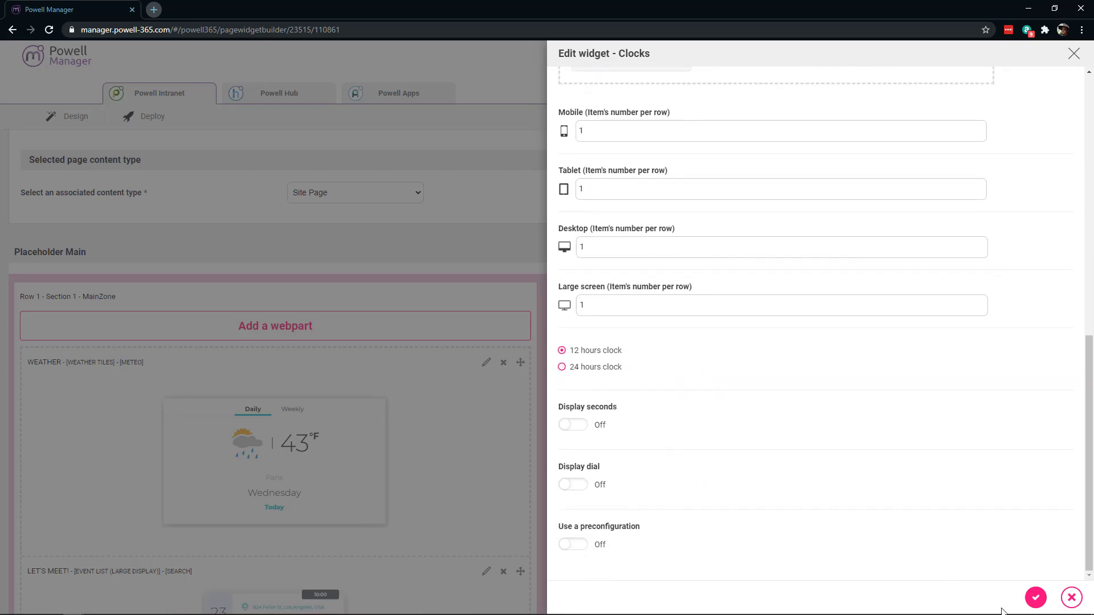
click(1035, 598)
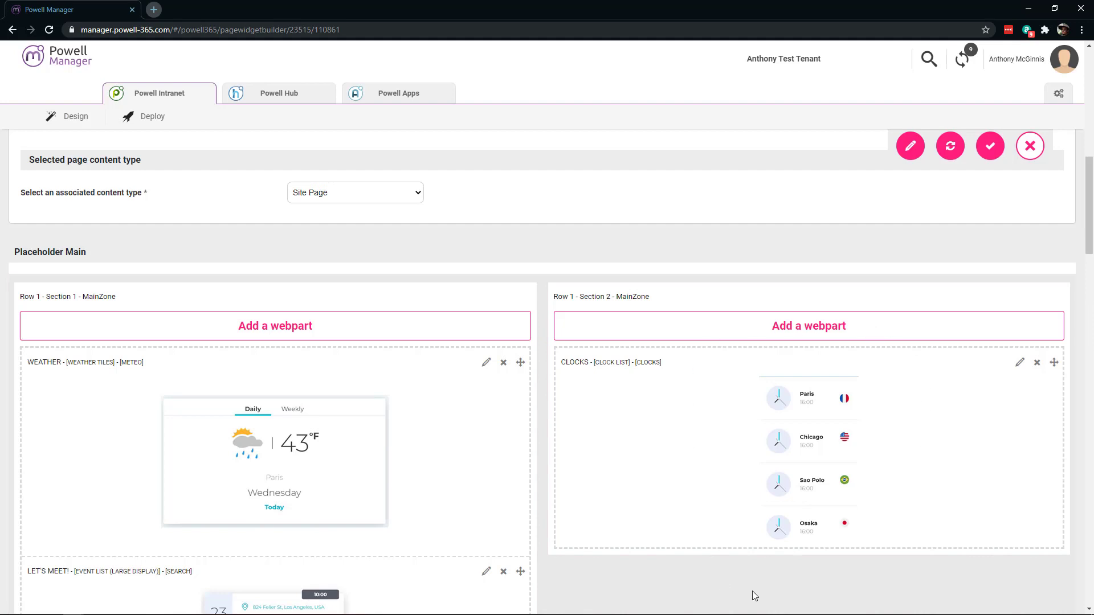
scroll(700, 462, down, 4)
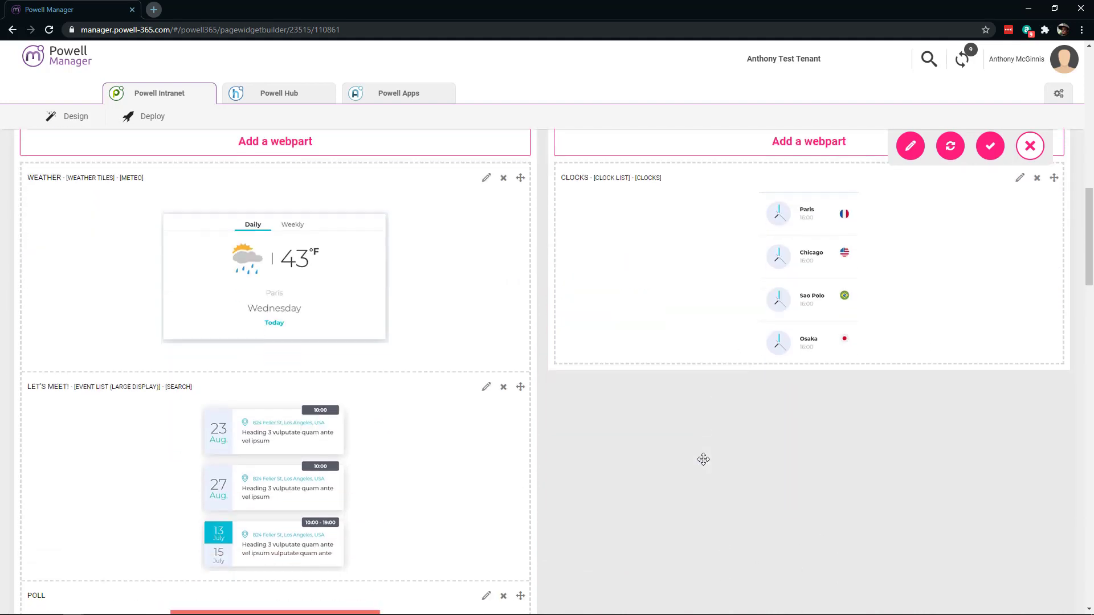
scroll(699, 467, up, 5)
Step: Add a SharePoint Document library widget showing Documents at Medium size, about 15 items
click(764, 383)
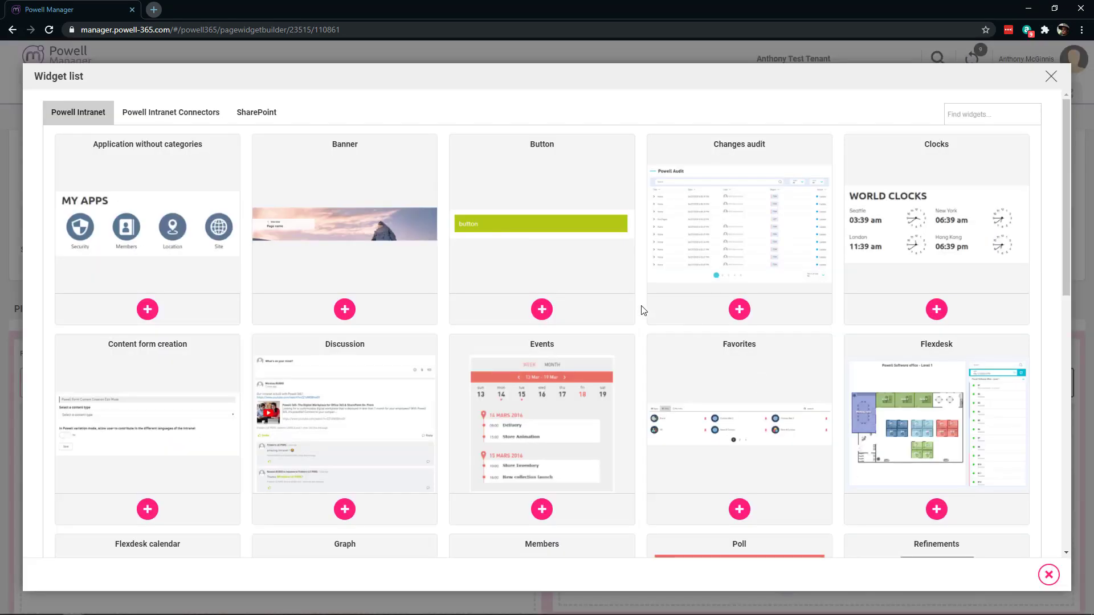
click(241, 108)
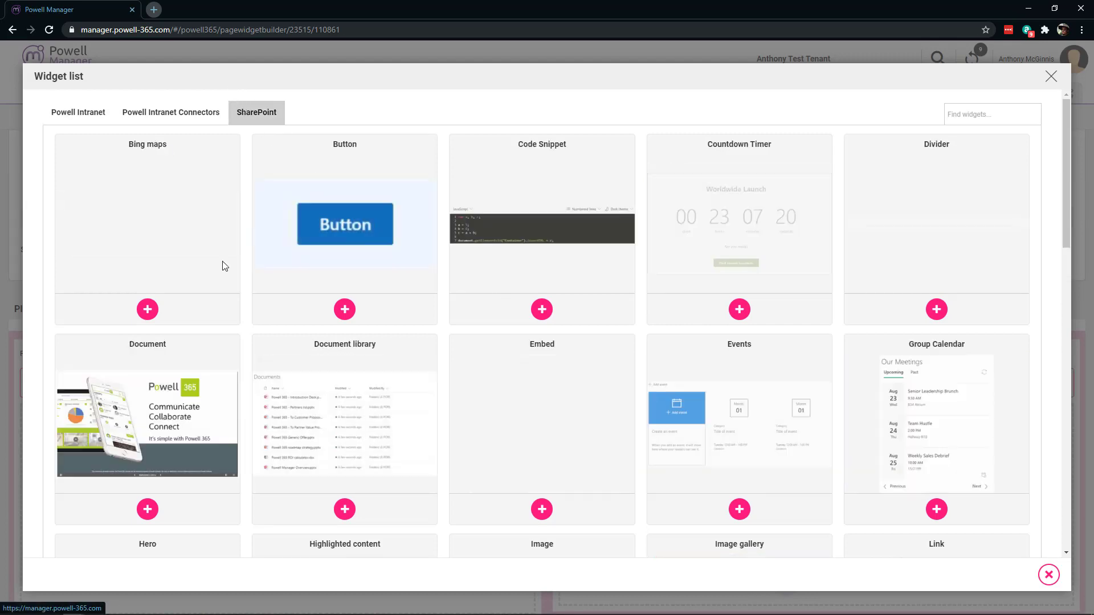
click(344, 509)
click(661, 264)
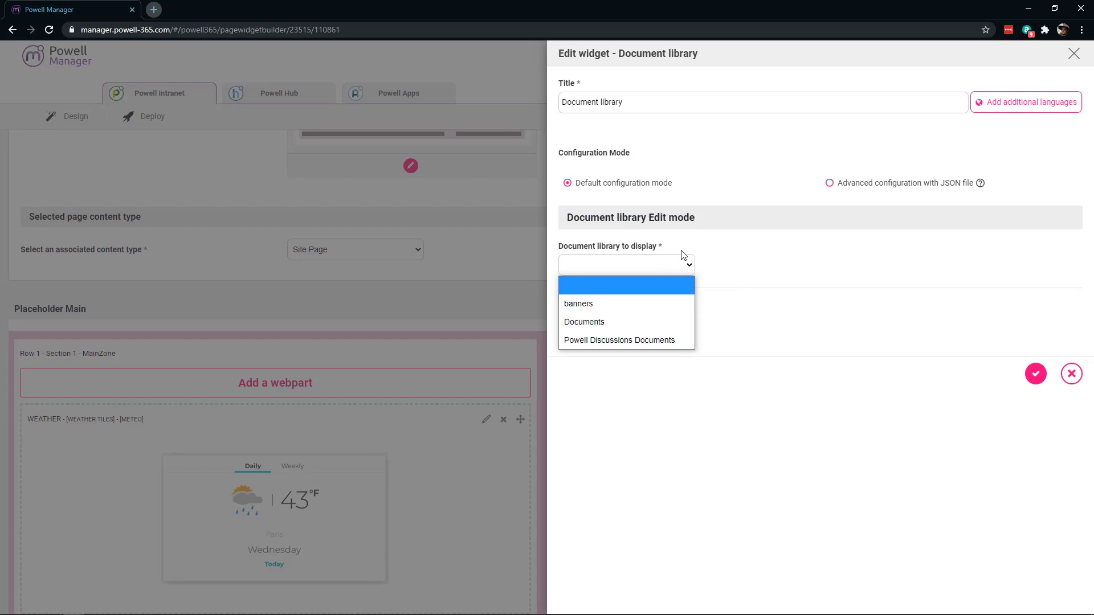
click(626, 320)
click(627, 325)
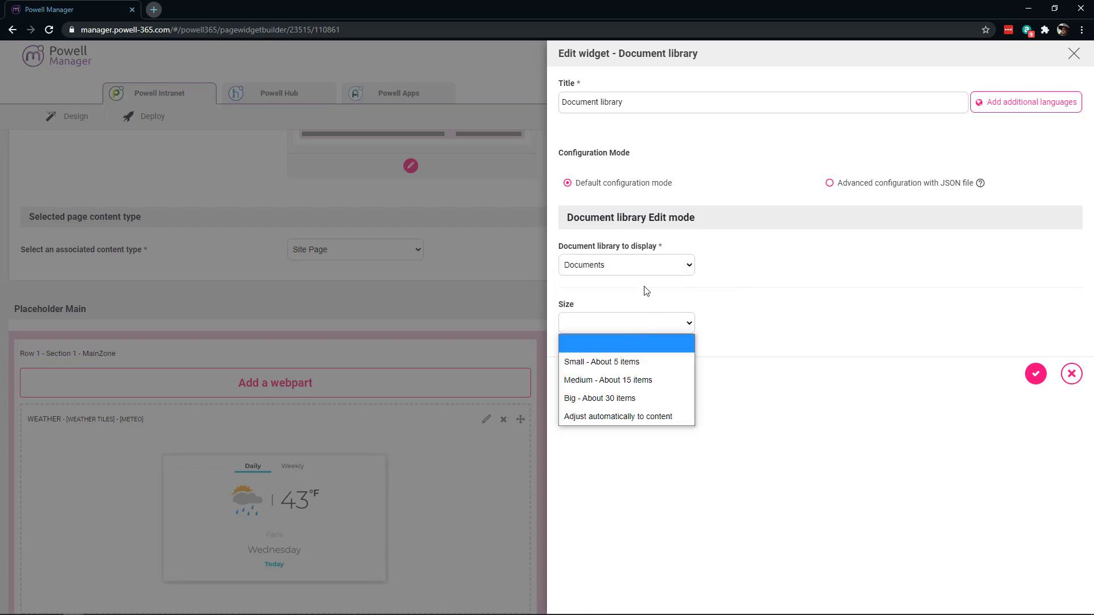
click(622, 380)
click(1036, 374)
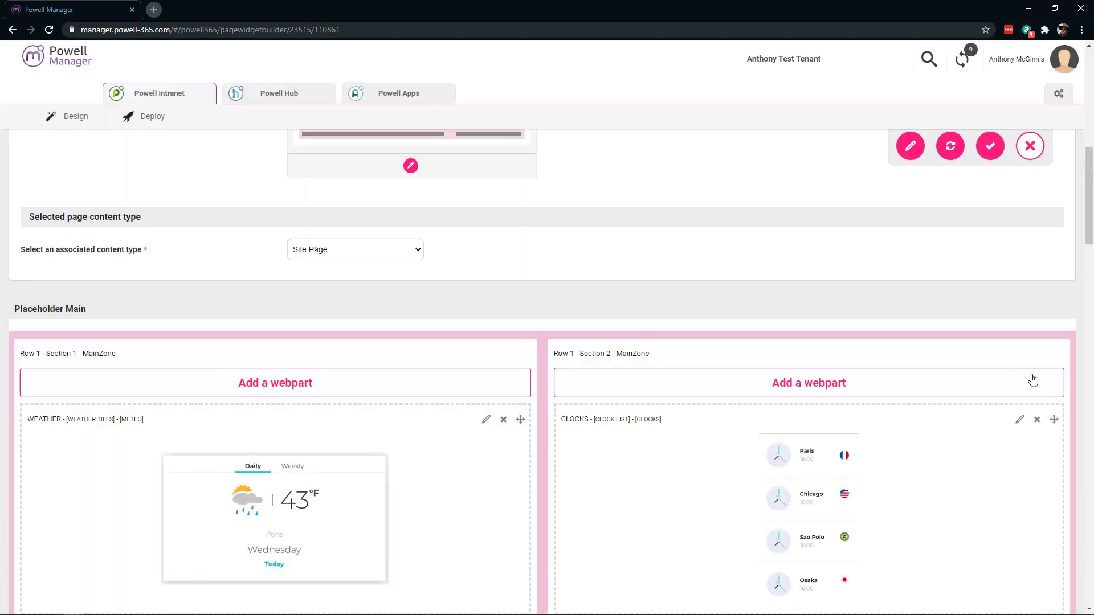
Step: Save the Home - User and Communication focus page with its Weather, Clocks and Document Library widgets
scroll(669, 466, down, 7)
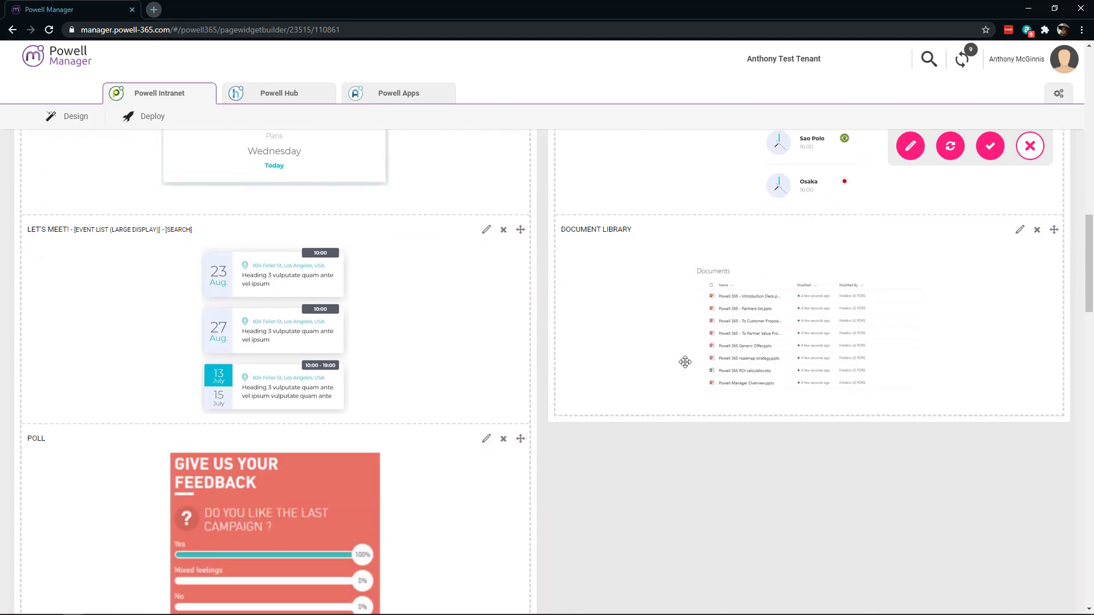
scroll(456, 408, down, 8)
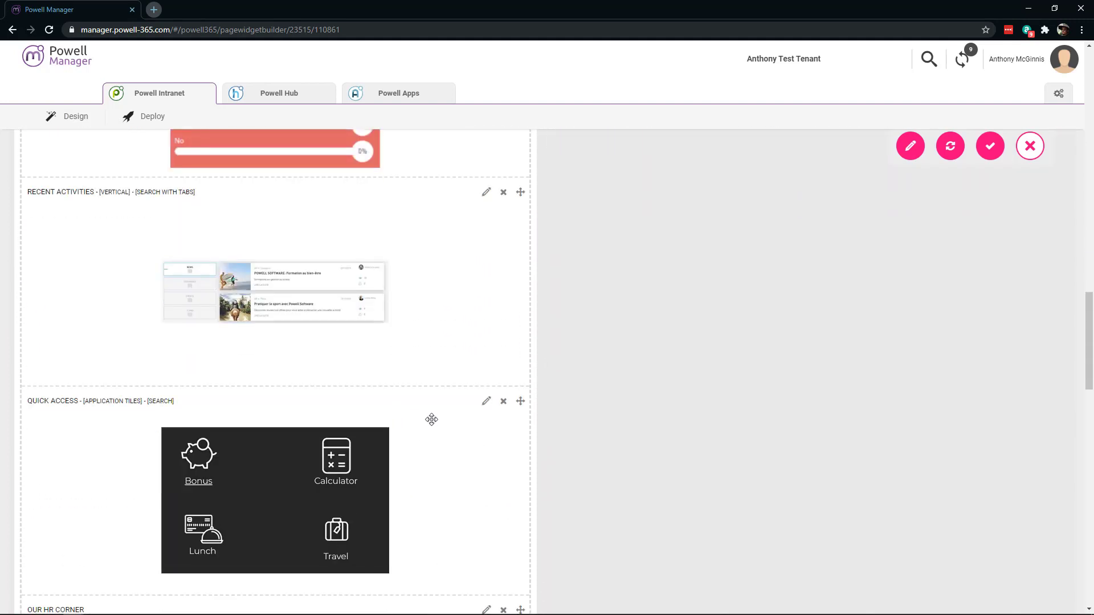
scroll(425, 419, down, 2)
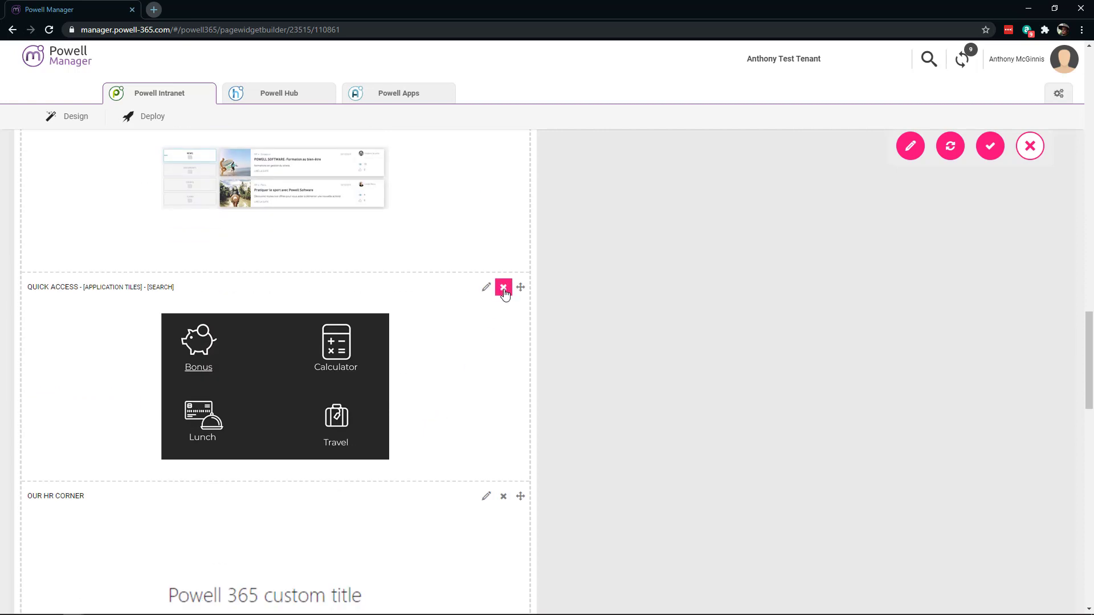
scroll(354, 498, down, 4)
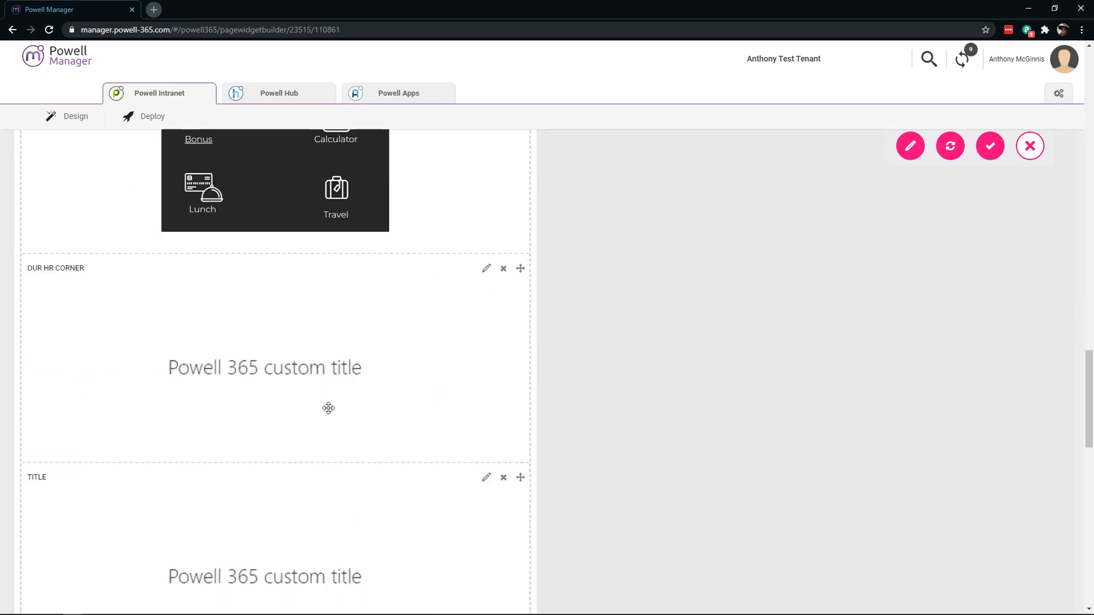
scroll(329, 413, up, 3)
scroll(331, 419, up, 20)
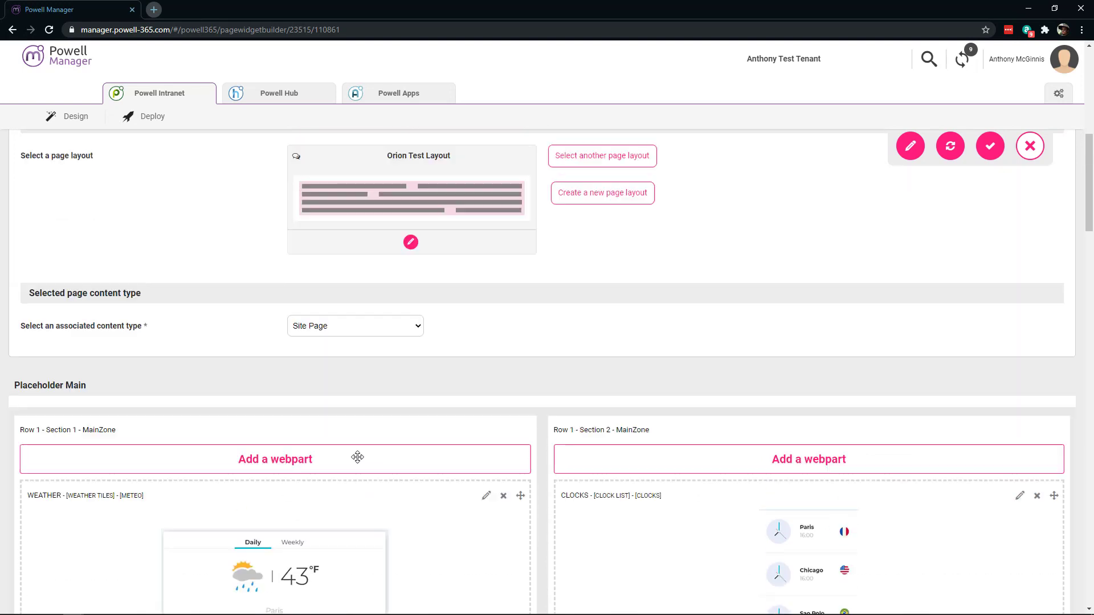
click(997, 151)
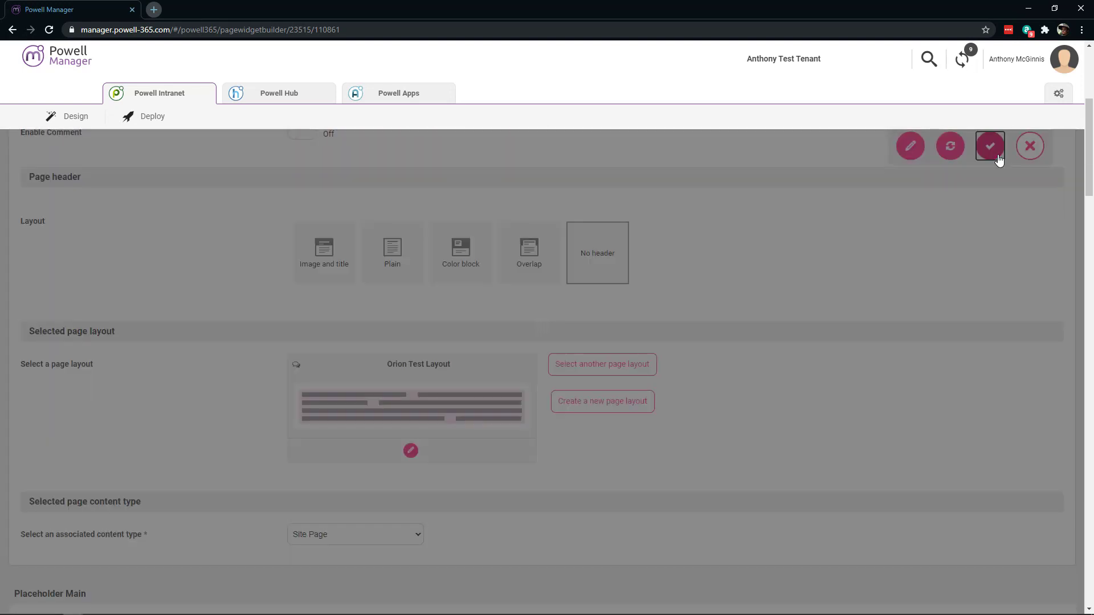
scroll(323, 375, up, 5)
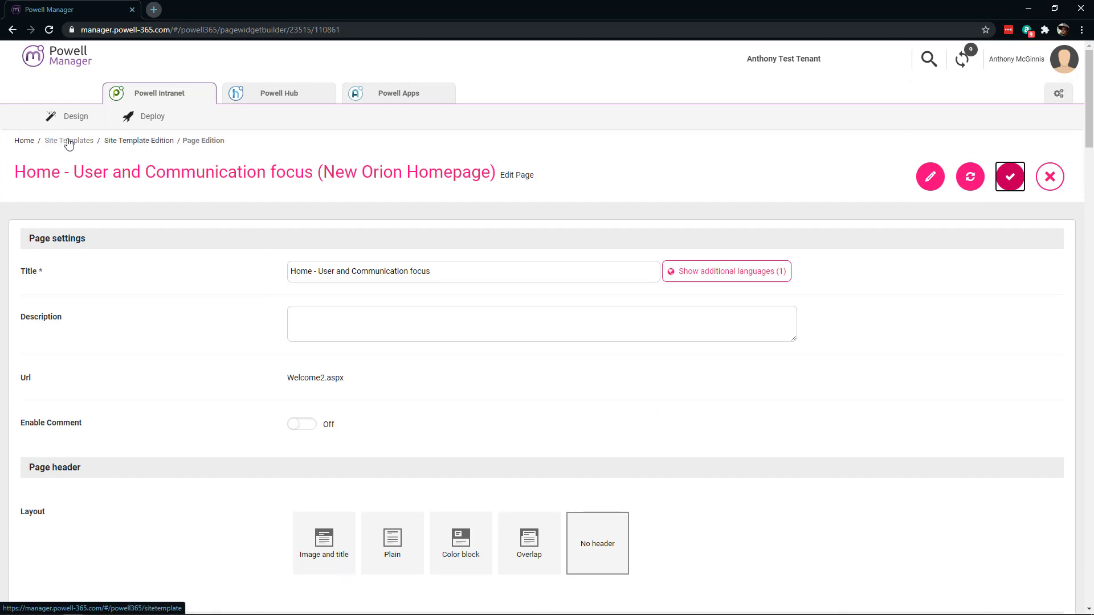
Step: Go back to the New Orion Homepage template's Lists page and start a new list
click(119, 142)
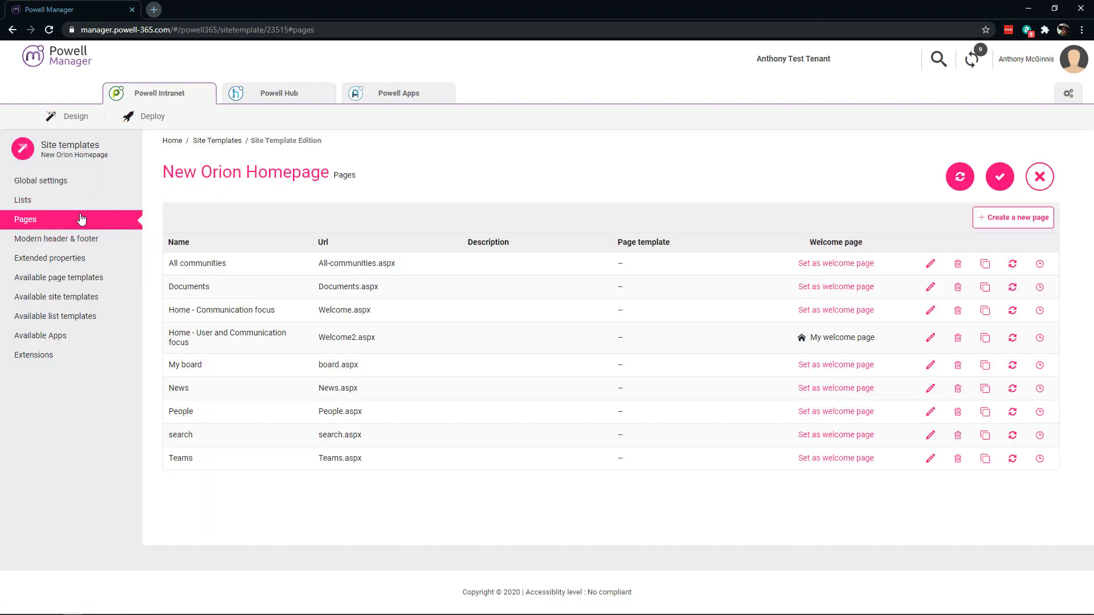
click(30, 201)
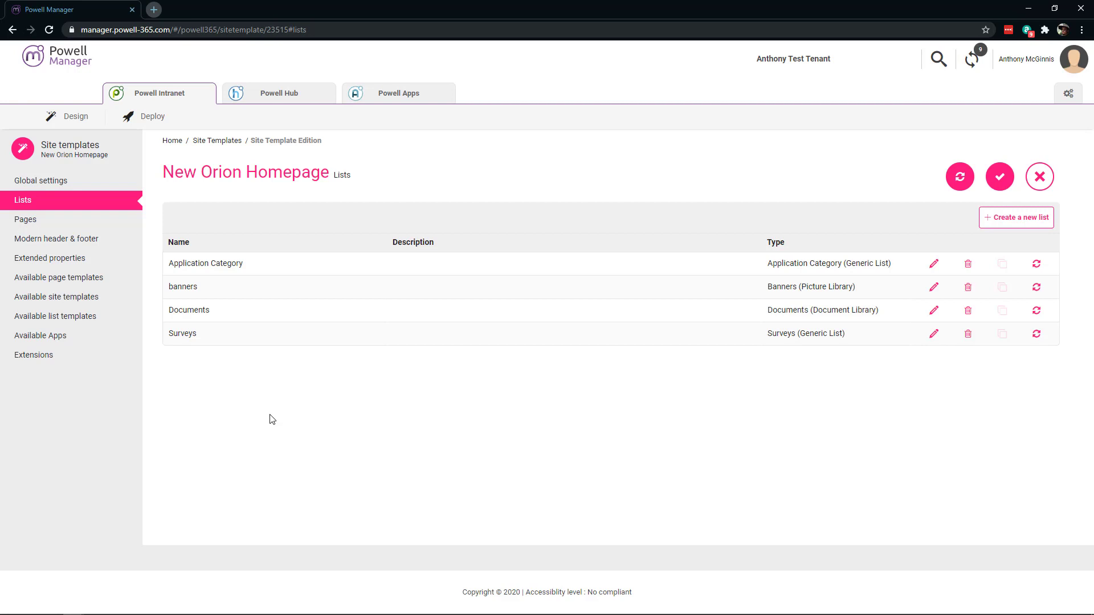
click(1041, 230)
Step: Create the list 'Test New List' from the Test List model with Likes ratings
click(708, 113)
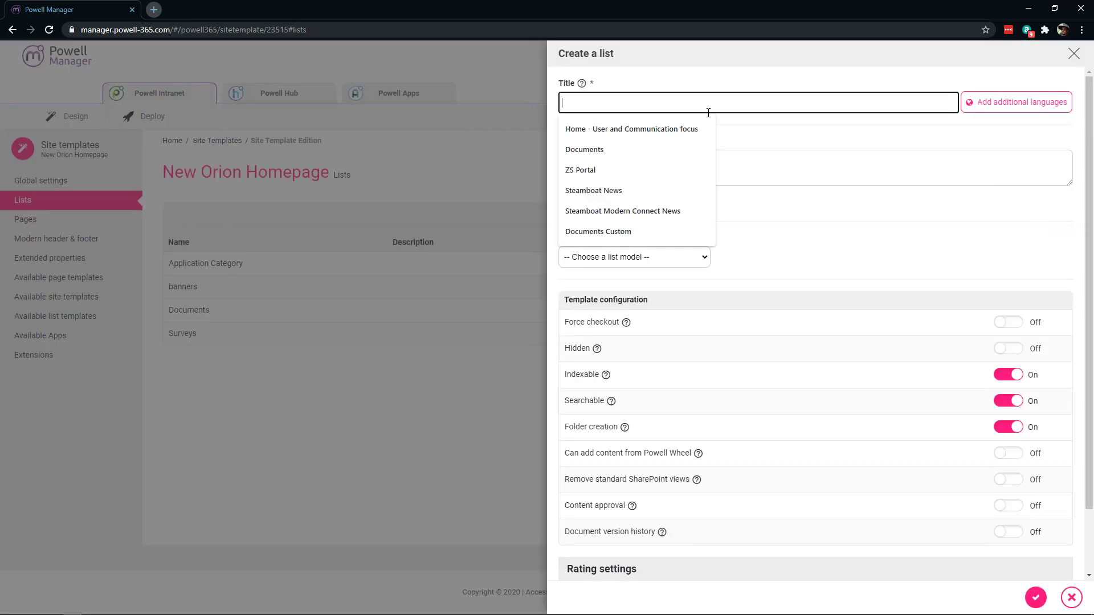
text(Test New List)
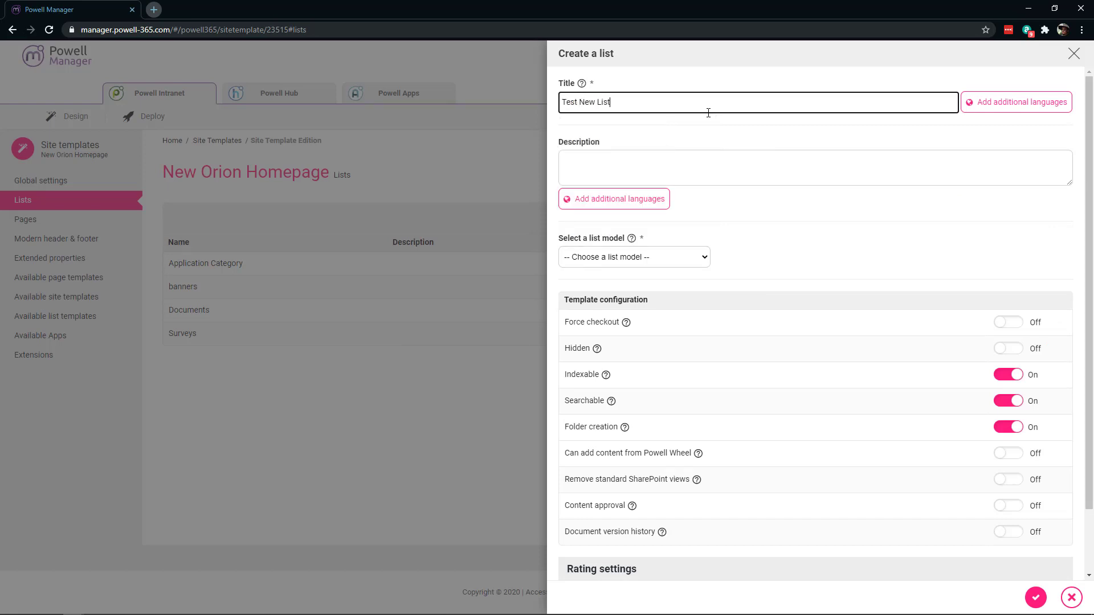
click(672, 257)
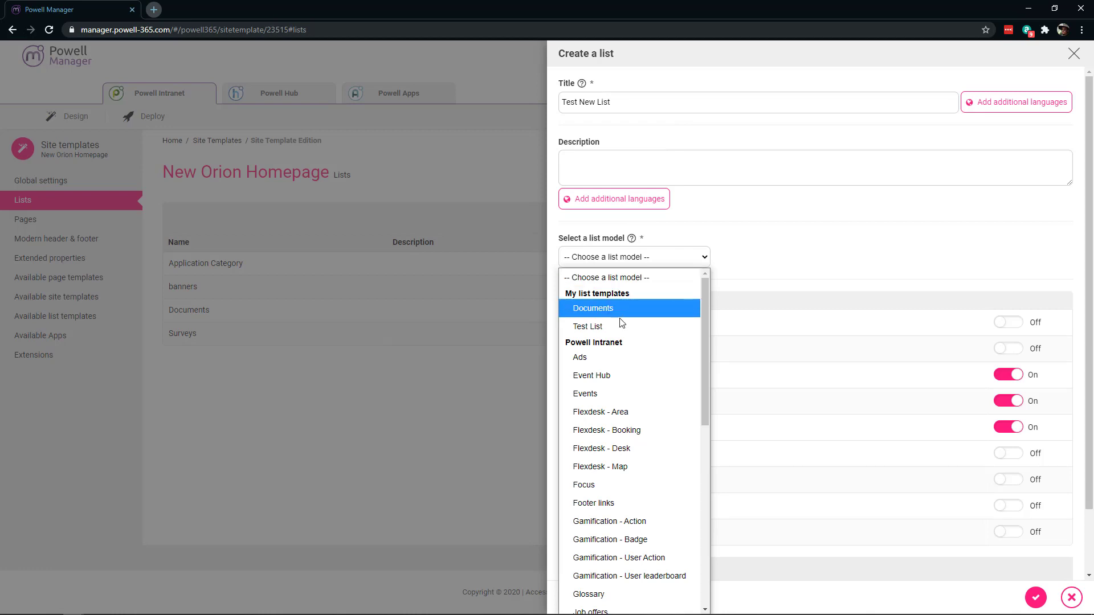
click(607, 327)
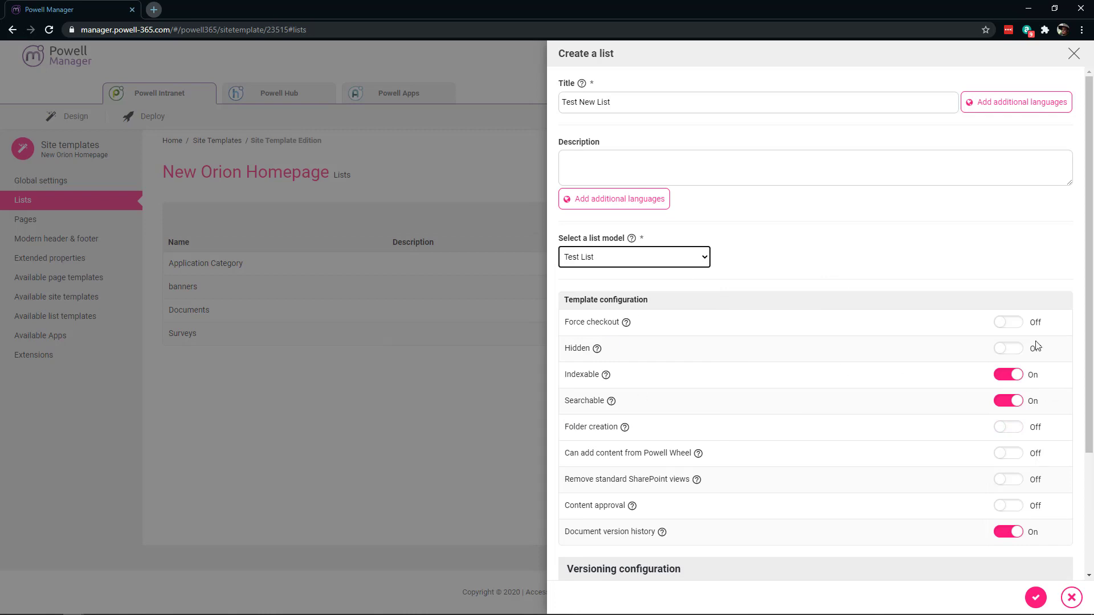
scroll(854, 432, down, 3)
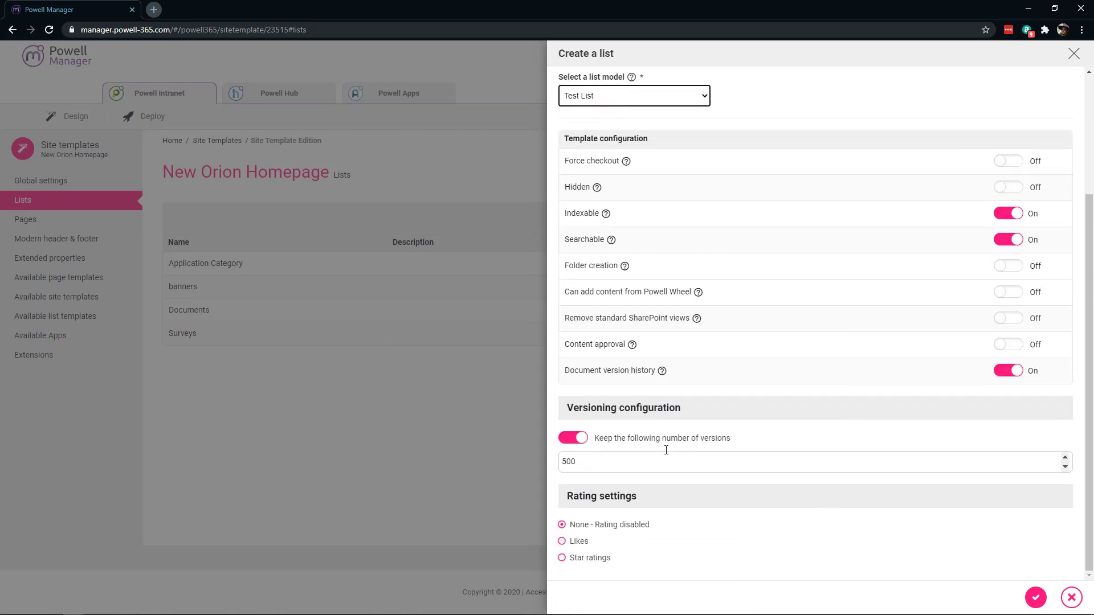
click(579, 544)
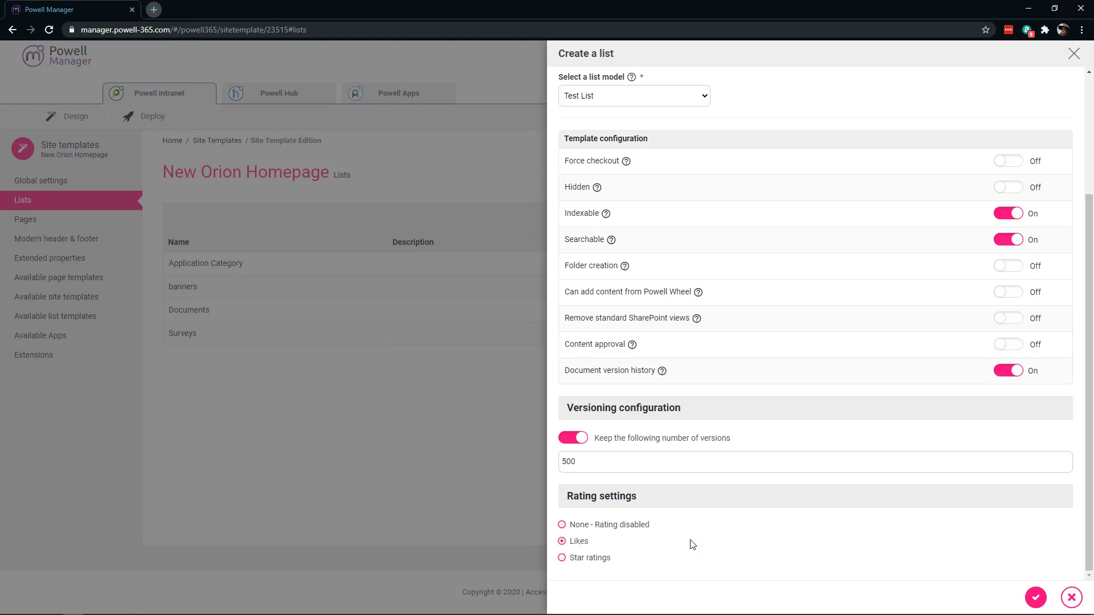
click(1038, 603)
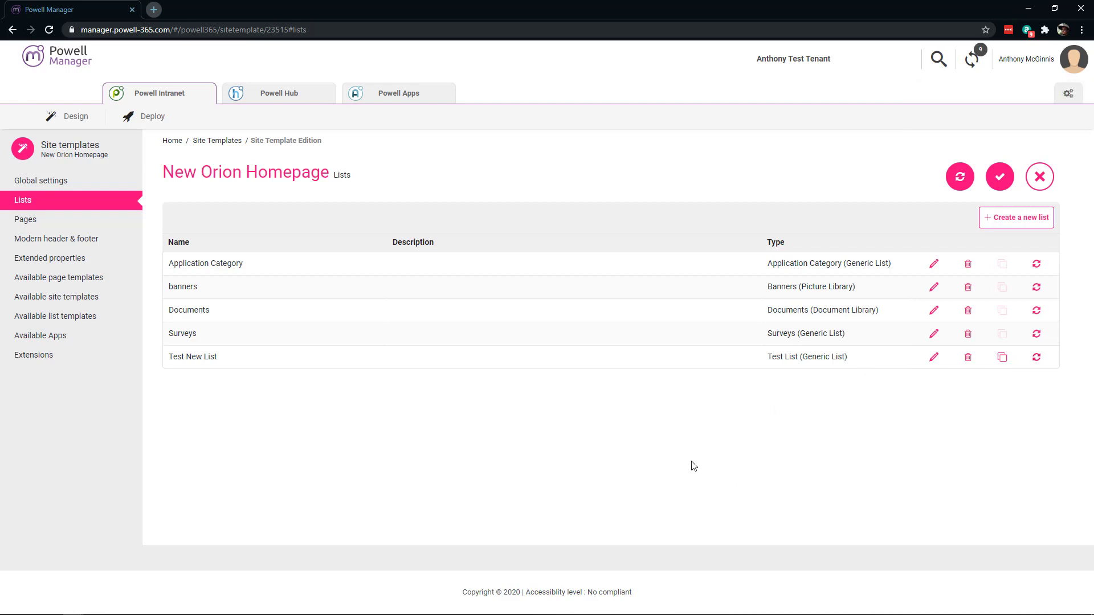
Step: Save the New Orion Homepage template and go to Deploy > Site collections
click(994, 183)
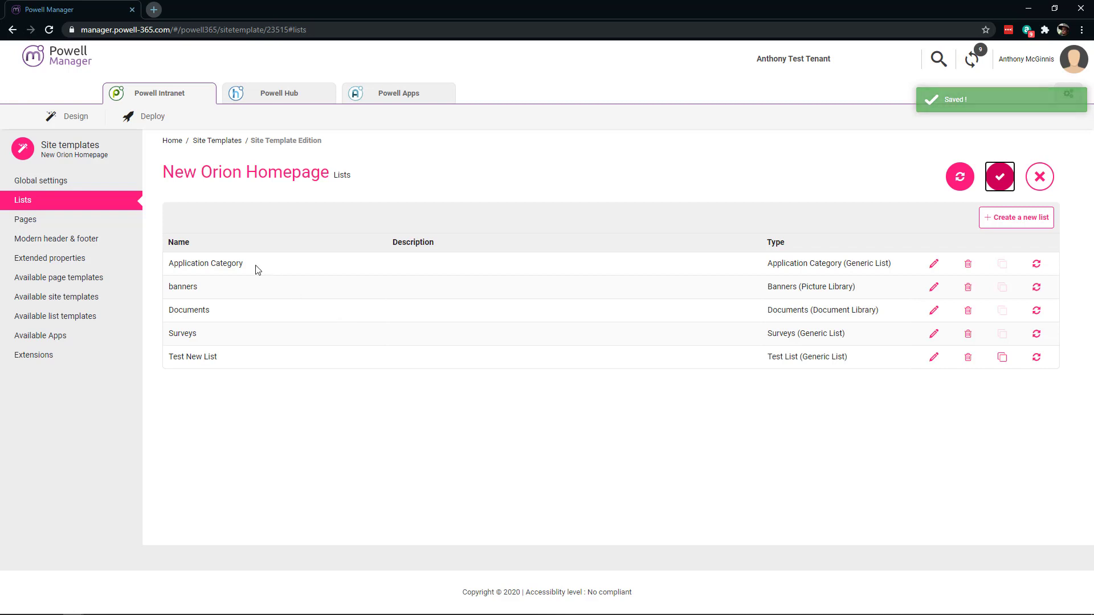
click(152, 117)
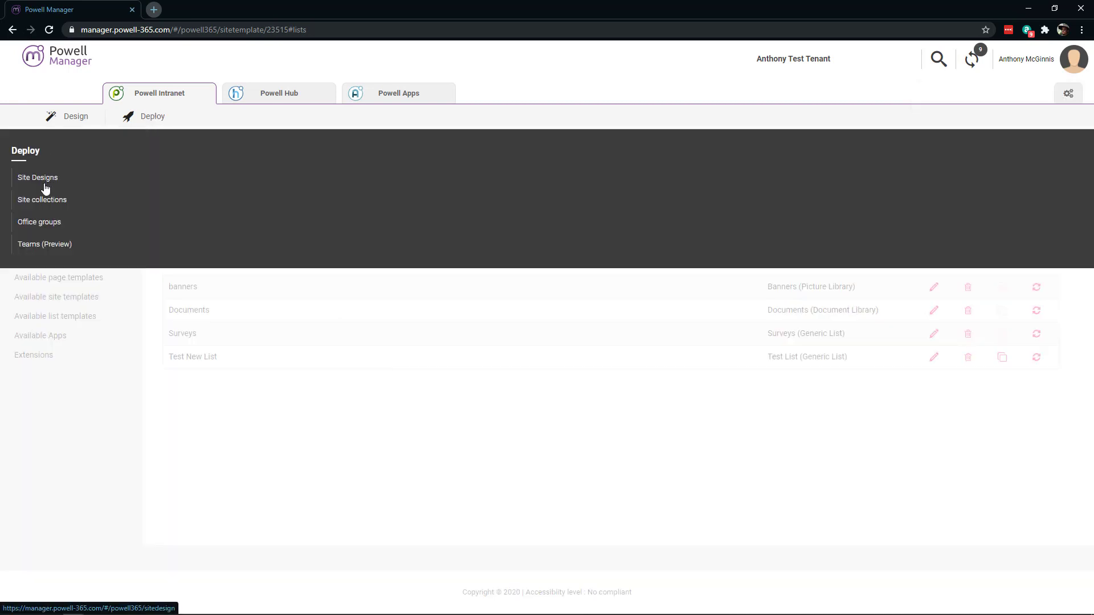
click(40, 200)
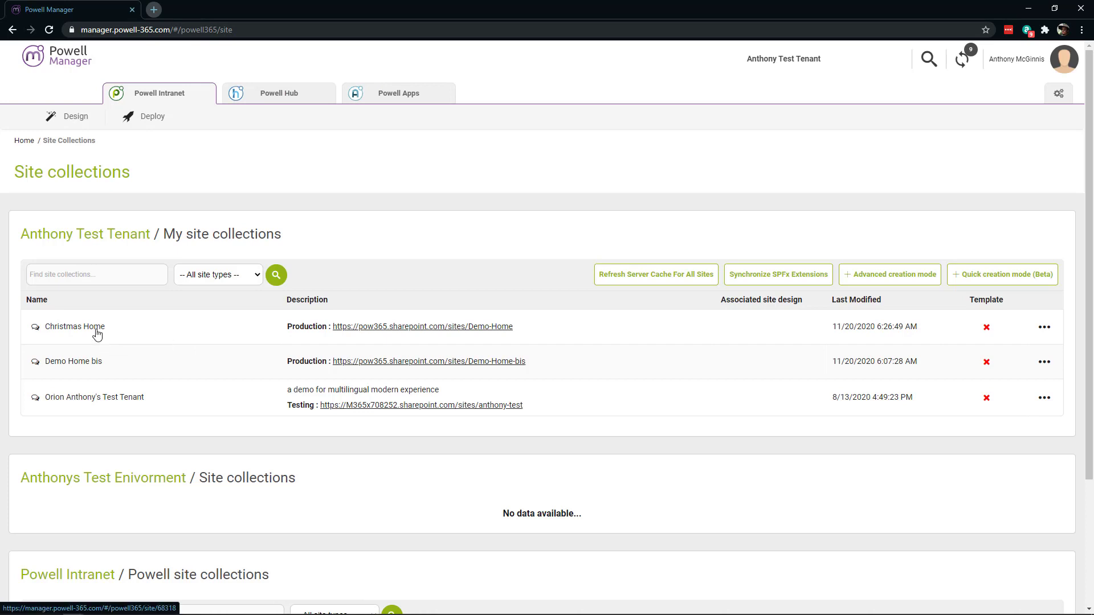
Step: Edit the Christmas Home web from its site structure, currently on Orion - Home - Christmas
click(97, 334)
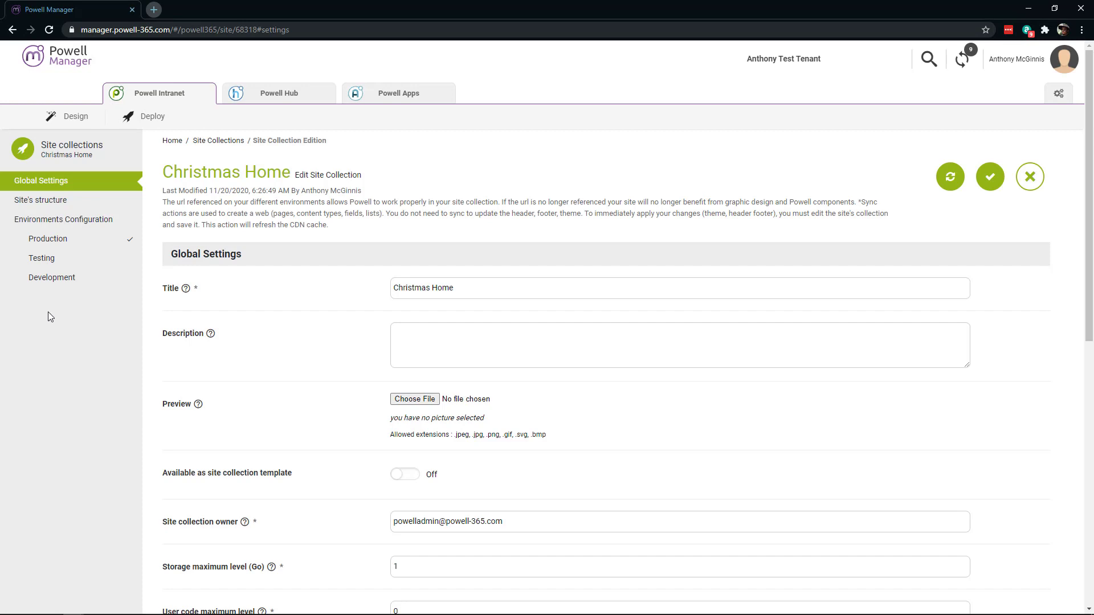
click(56, 210)
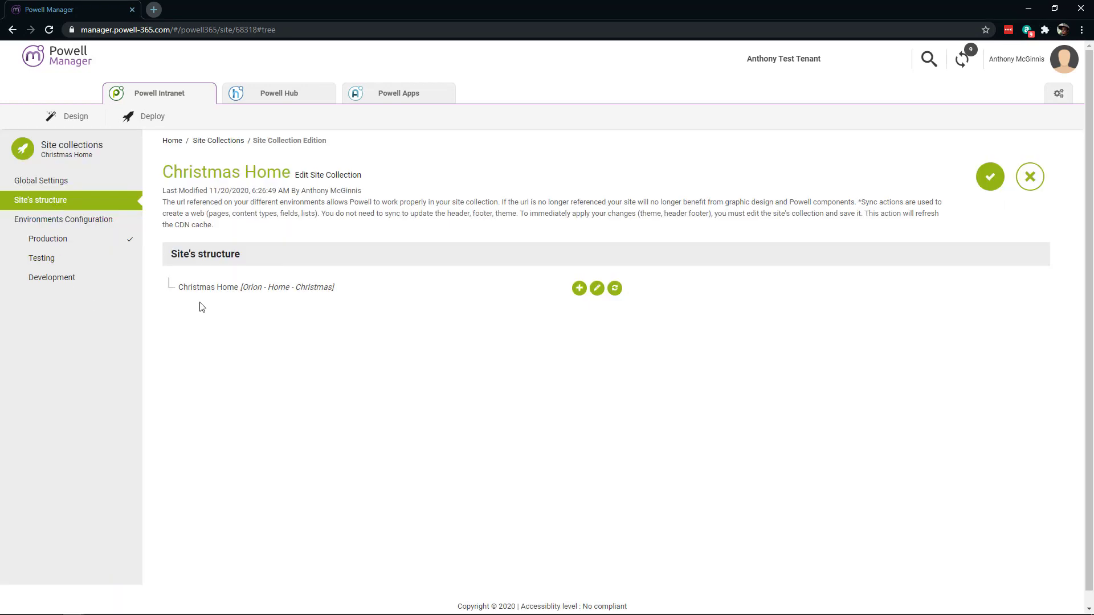
click(597, 291)
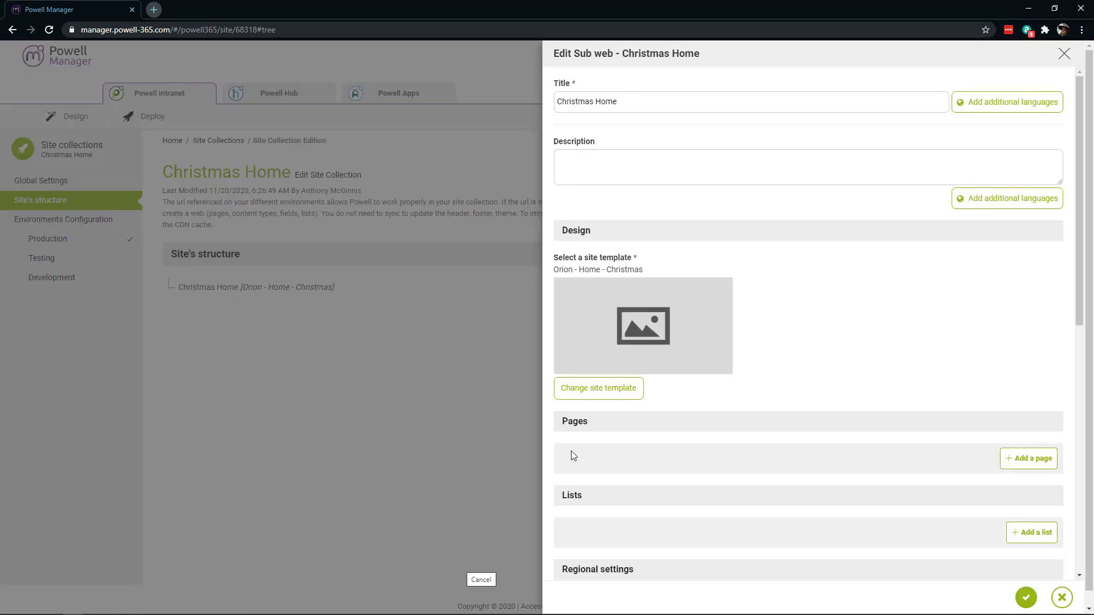
Step: Change the Christmas Home web's site template to Customized Orion Homepage and save the panel
click(624, 390)
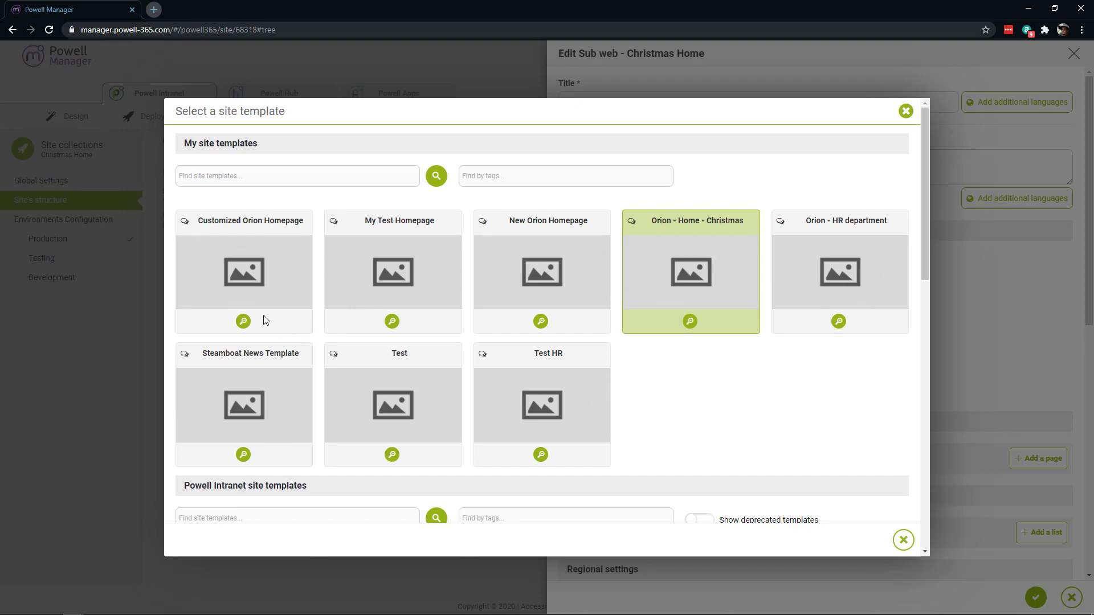
click(244, 322)
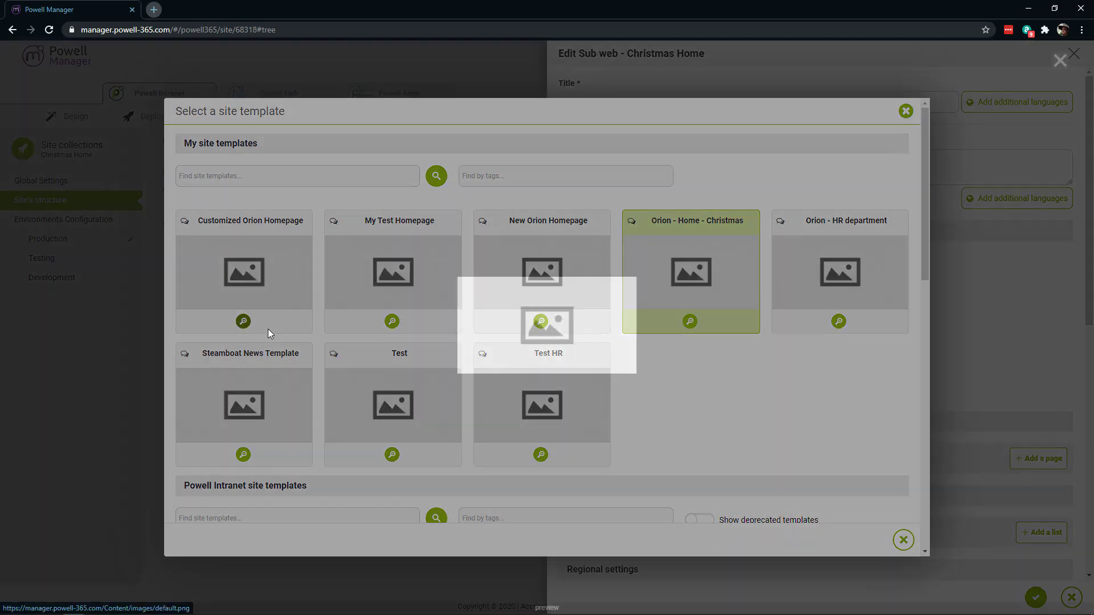
click(329, 299)
click(294, 267)
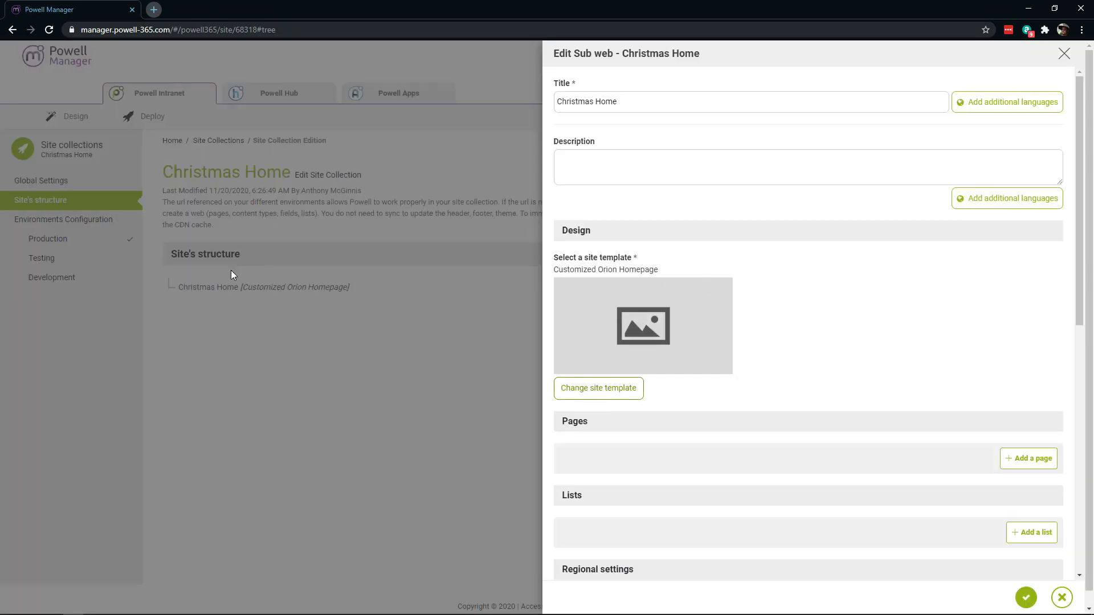
drag(559, 270, 648, 270)
scroll(803, 461, down, 7)
click(1025, 597)
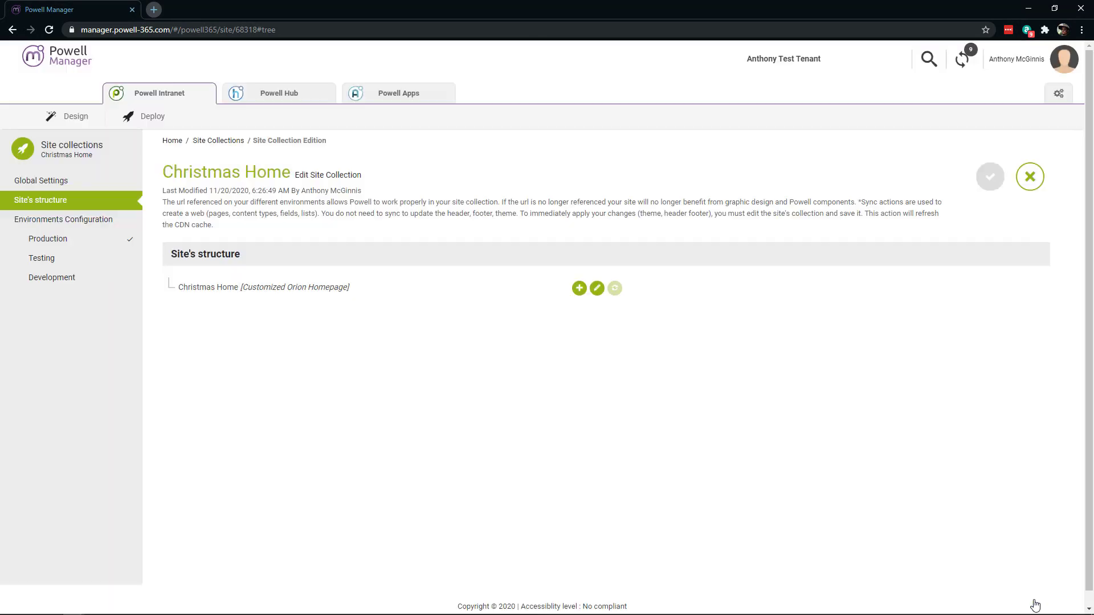
click(36, 180)
Step: Sync Christmas Home to Production, keeping manual updates on pages
click(953, 183)
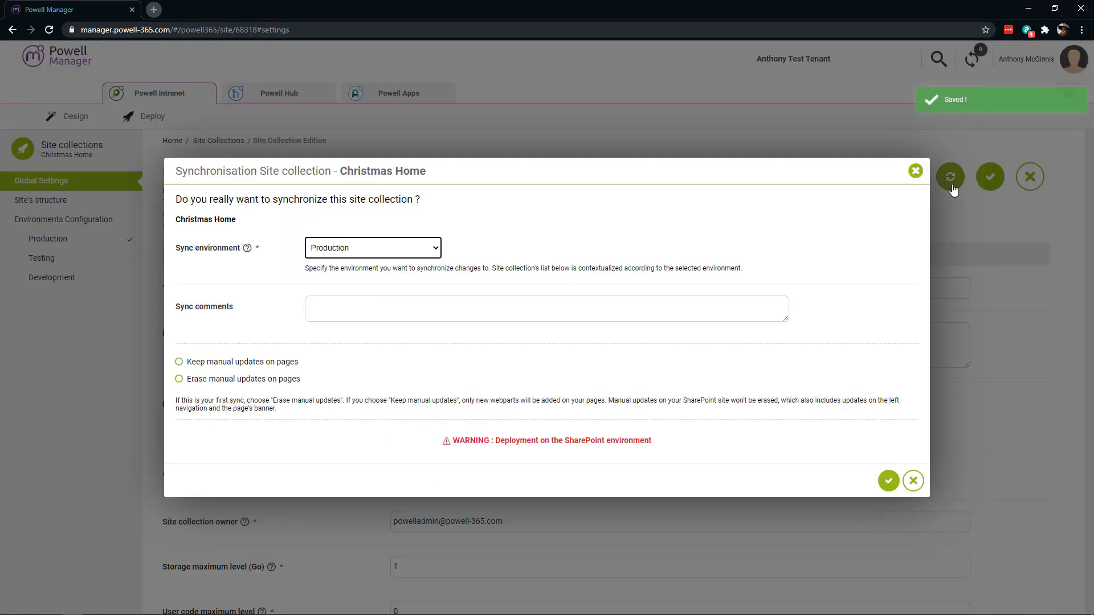
click(256, 364)
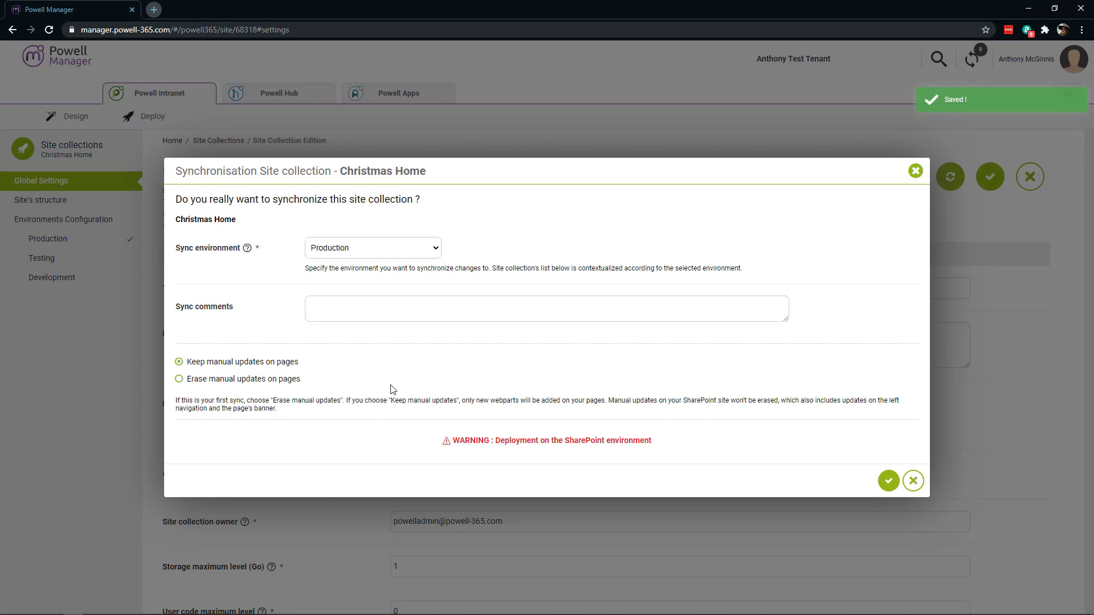
click(889, 481)
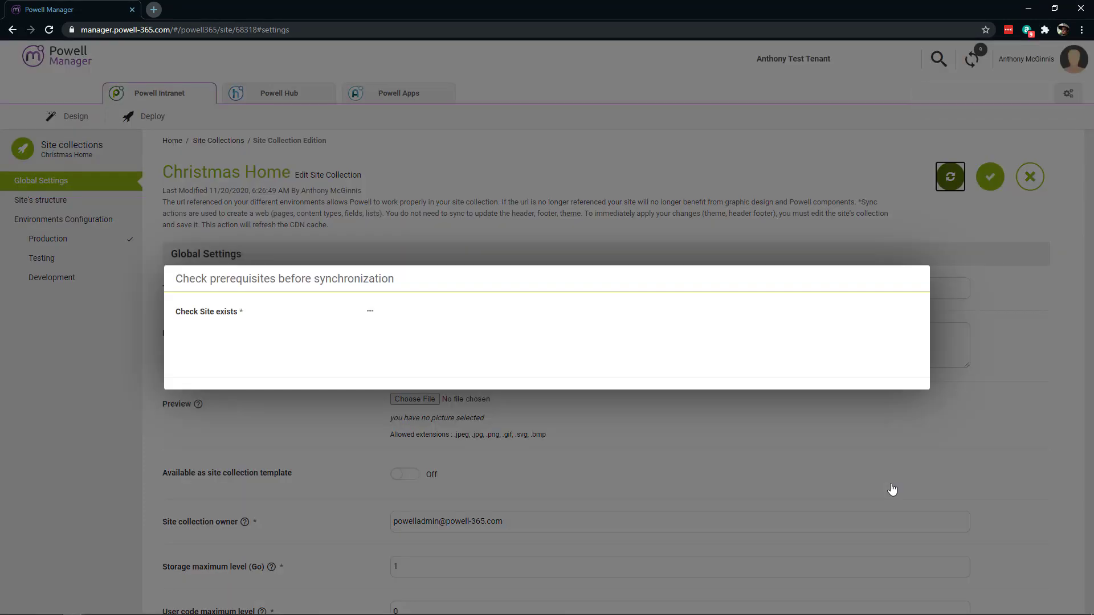